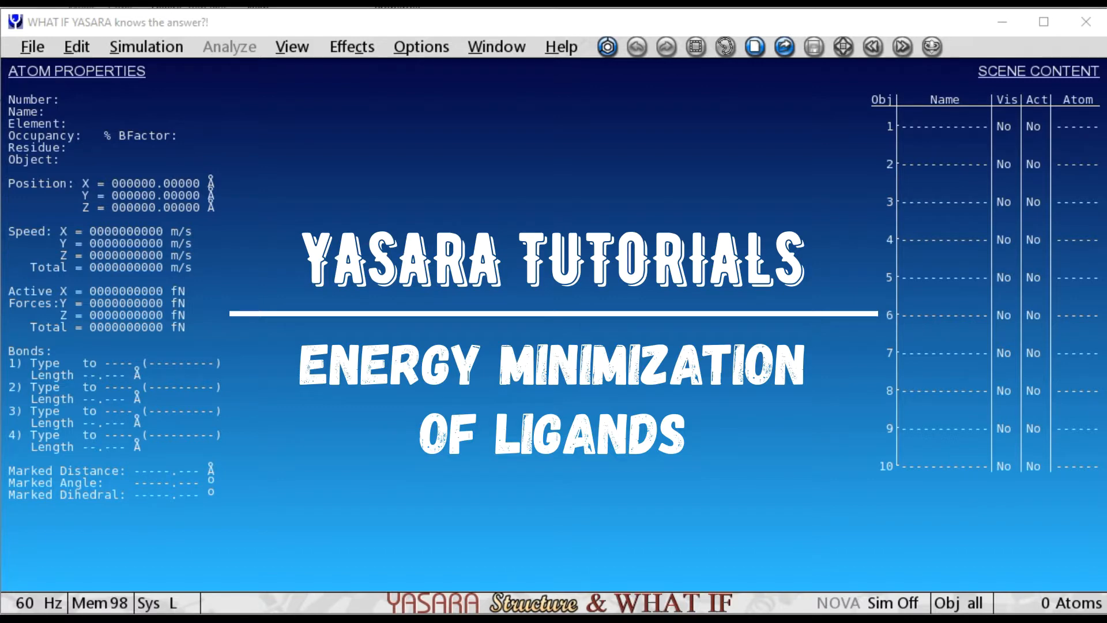
- Switch to Google Chrome, search Google for "pubchem" and open the PubChem website
{"action": "mouse_move", "coordinate": [860, 513]}
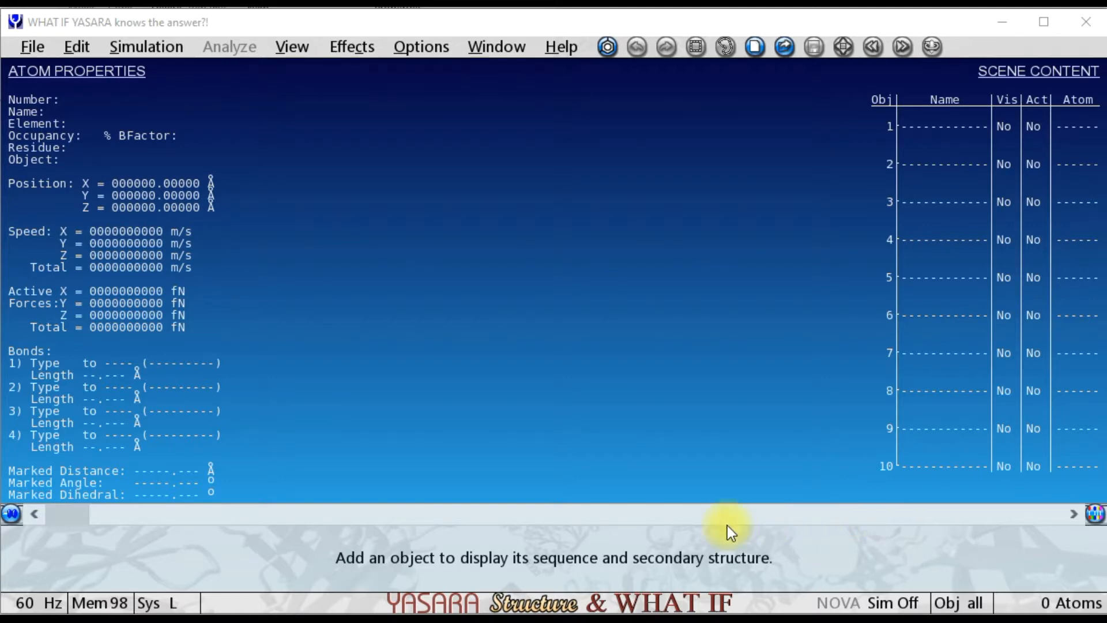
{"action": "mouse_move", "coordinate": [562, 614]}
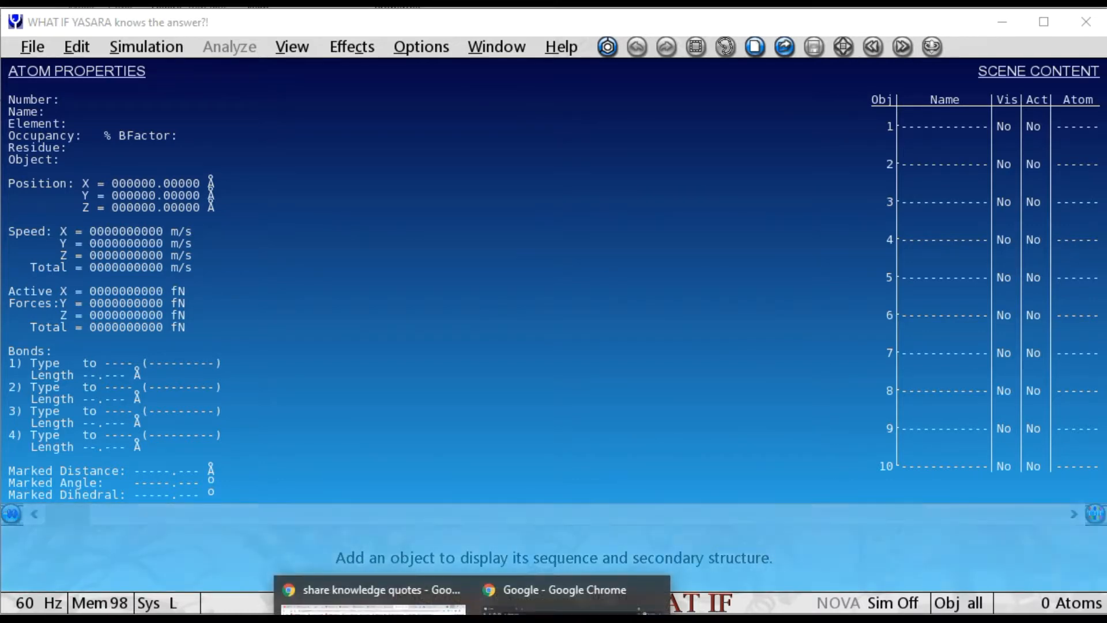
{"action": "left_click", "coordinate": [568, 594]}
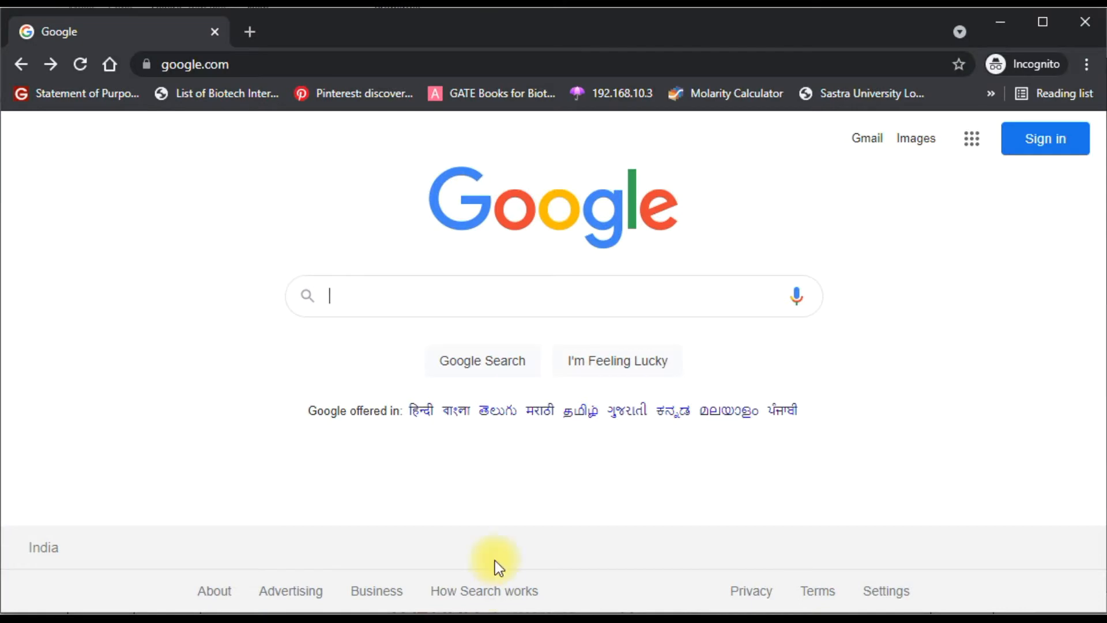
{"action": "left_click", "coordinate": [480, 285]}
{"action": "type", "text": "p"}
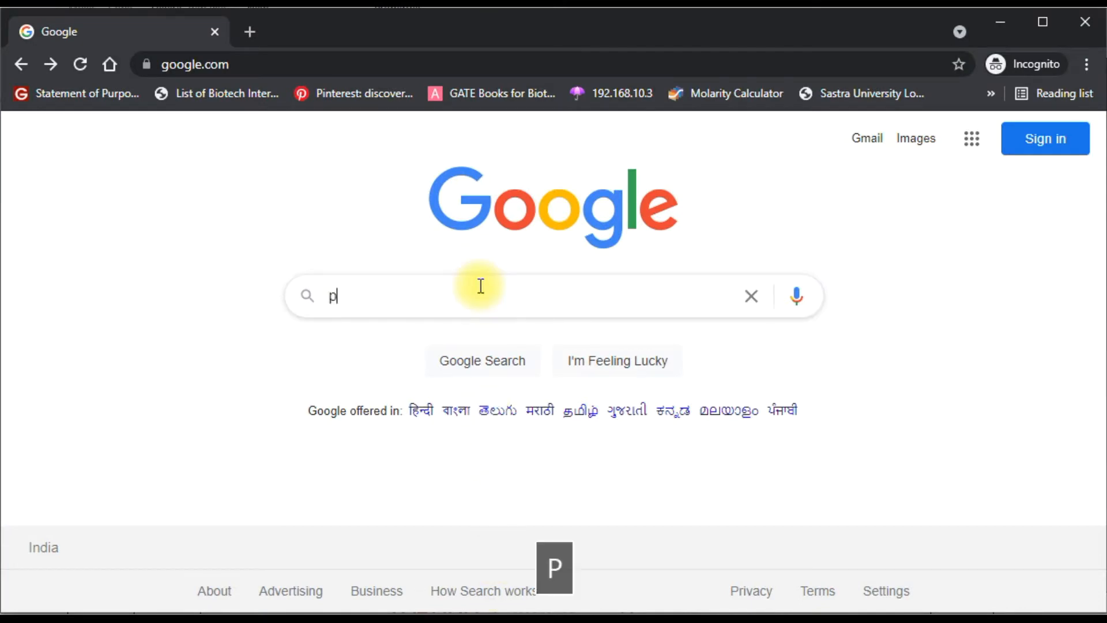
{"action": "type", "text": "ubc"}
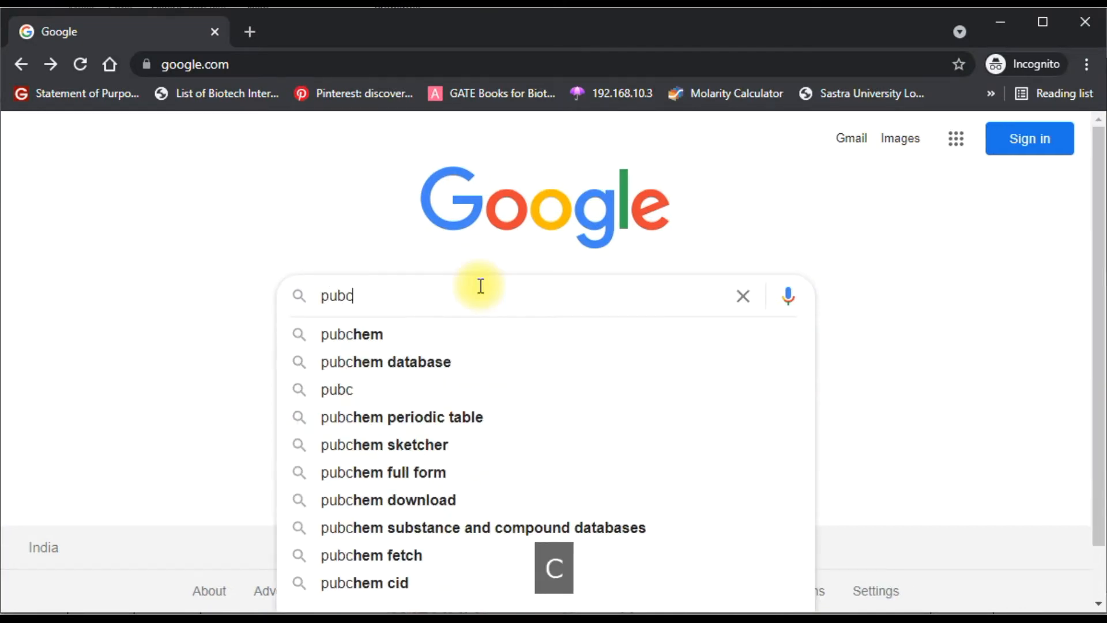
{"action": "type", "text": "hem"}
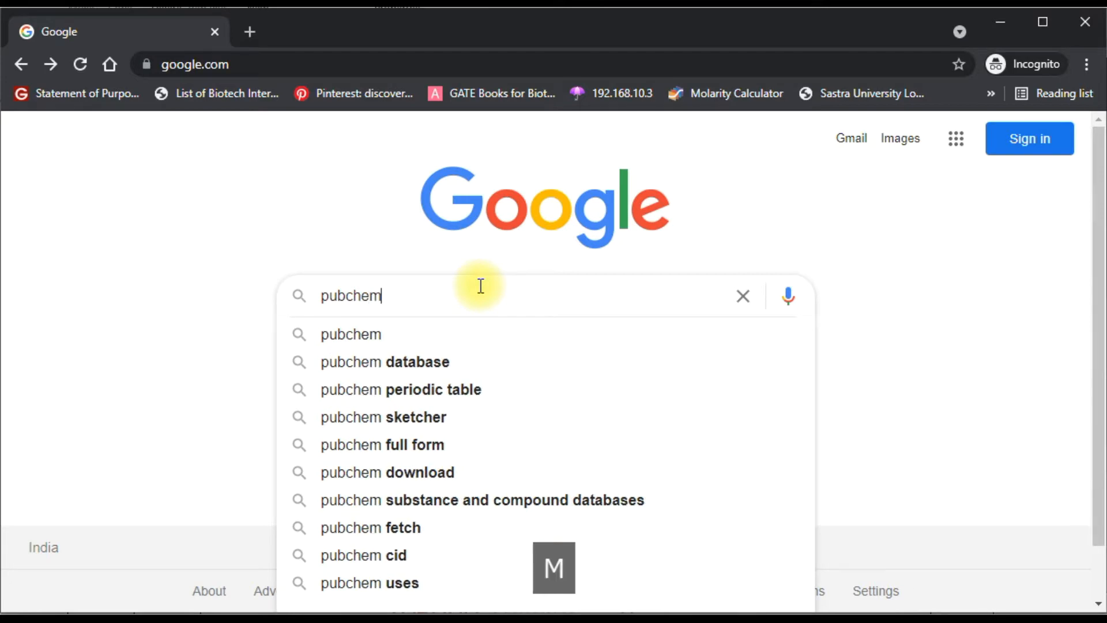
{"action": "key", "text": "Return"}
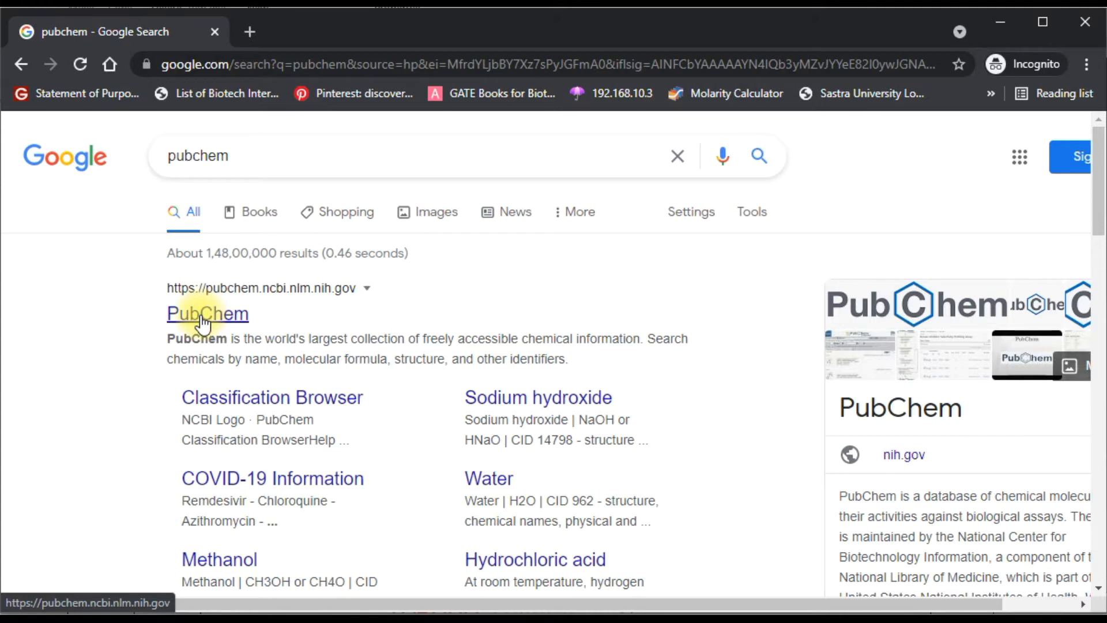
{"action": "left_click", "coordinate": [201, 317]}
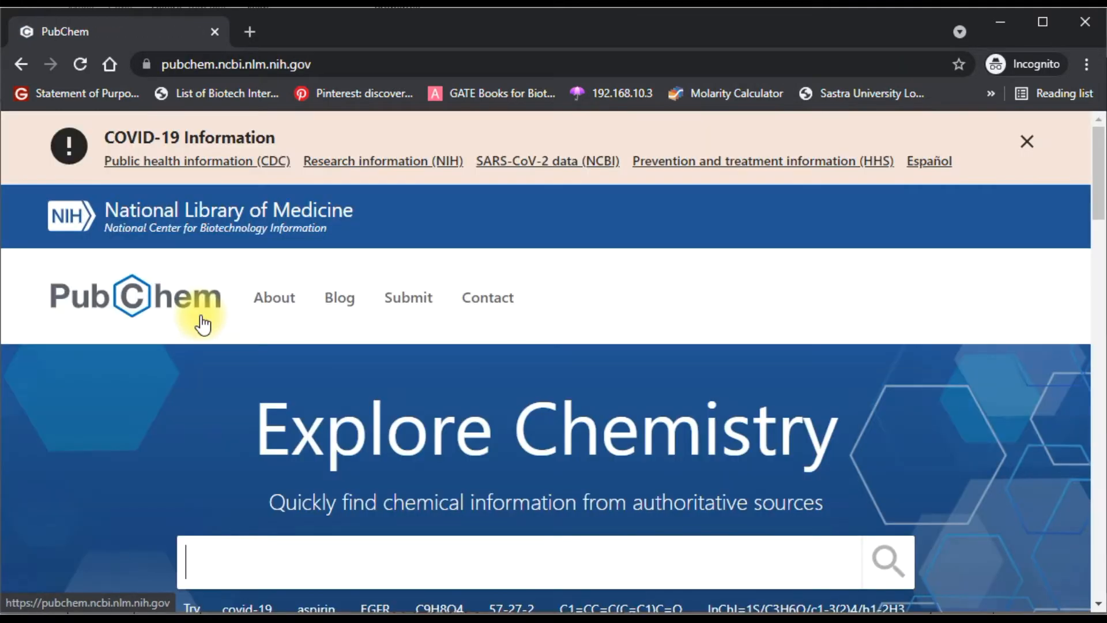
- Search the PubChem database for "aspirin"
{"action": "scroll", "coordinate": [369, 498], "scroll_direction": "down", "scroll_amount": 5}
{"action": "left_click", "coordinate": [358, 300]}
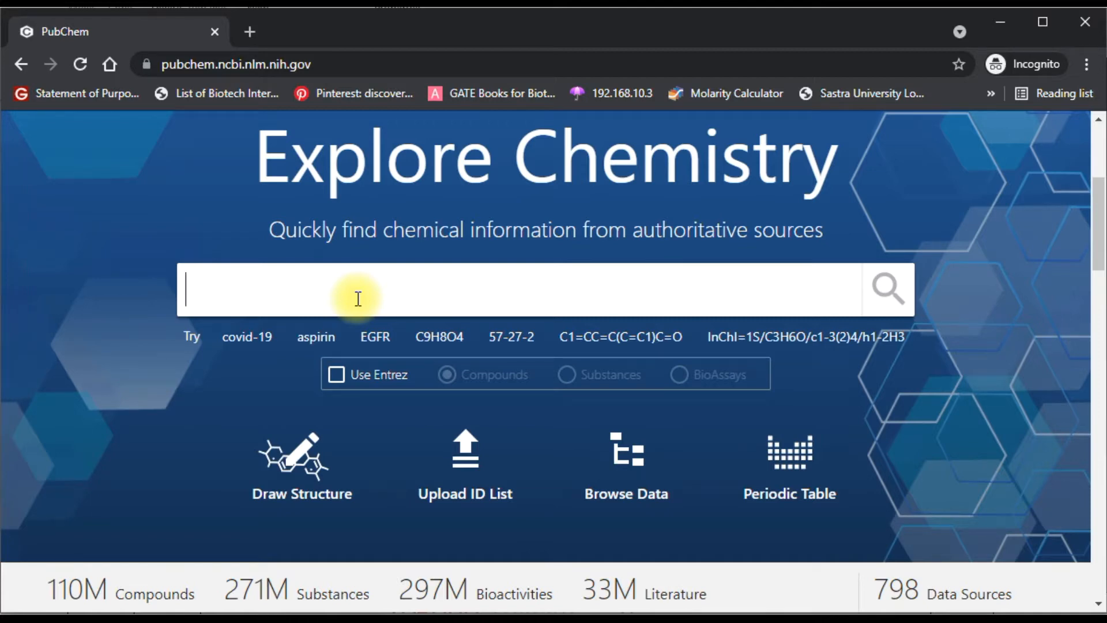
{"action": "type", "text": "as"}
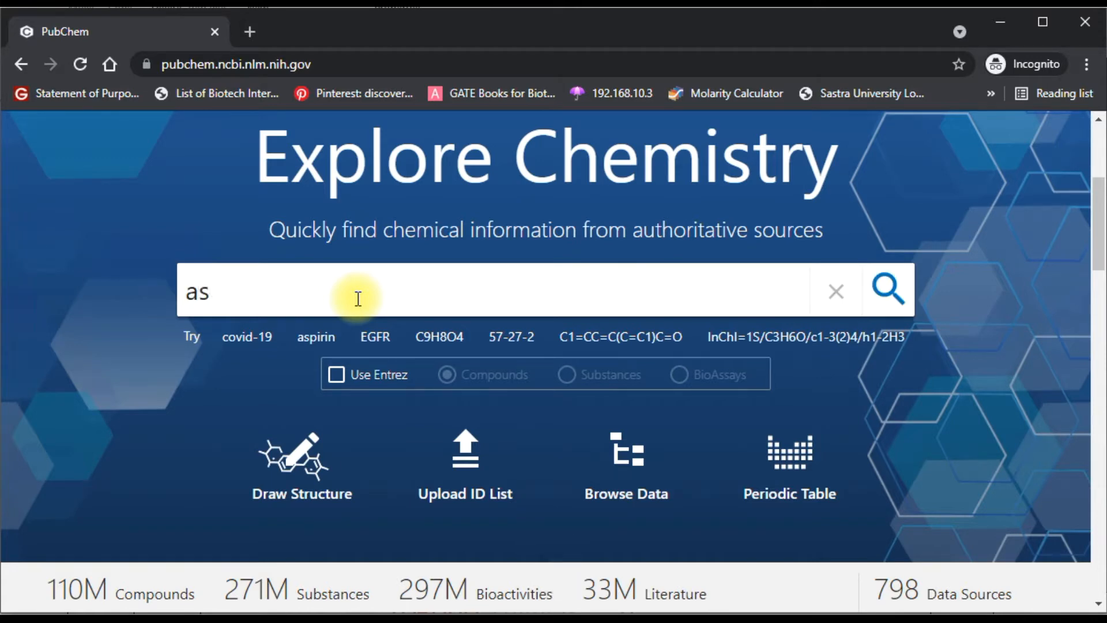
{"action": "type", "text": "pirin"}
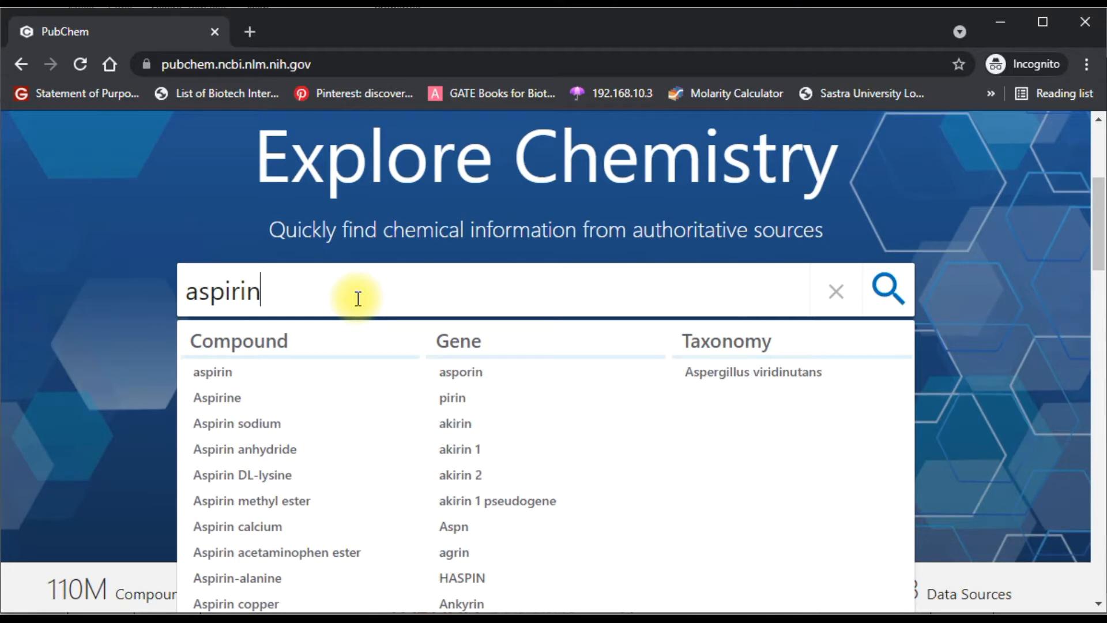
{"action": "key", "text": "Return"}
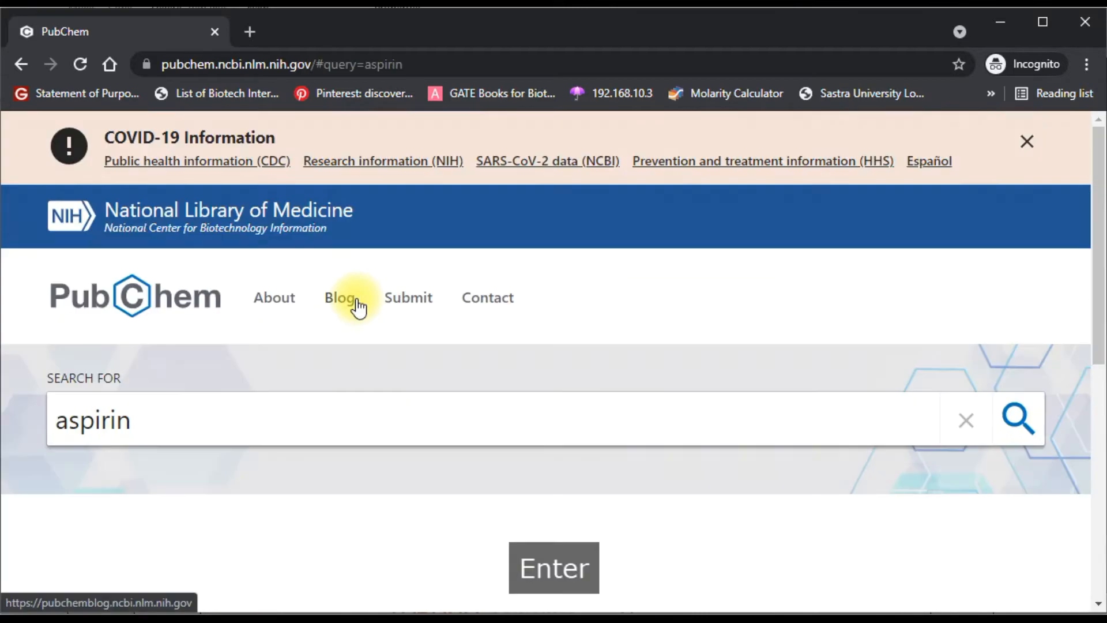
- Open the compound page of the best match, Aspirin, from the search results
{"action": "scroll", "coordinate": [358, 306], "scroll_direction": "down", "scroll_amount": 2}
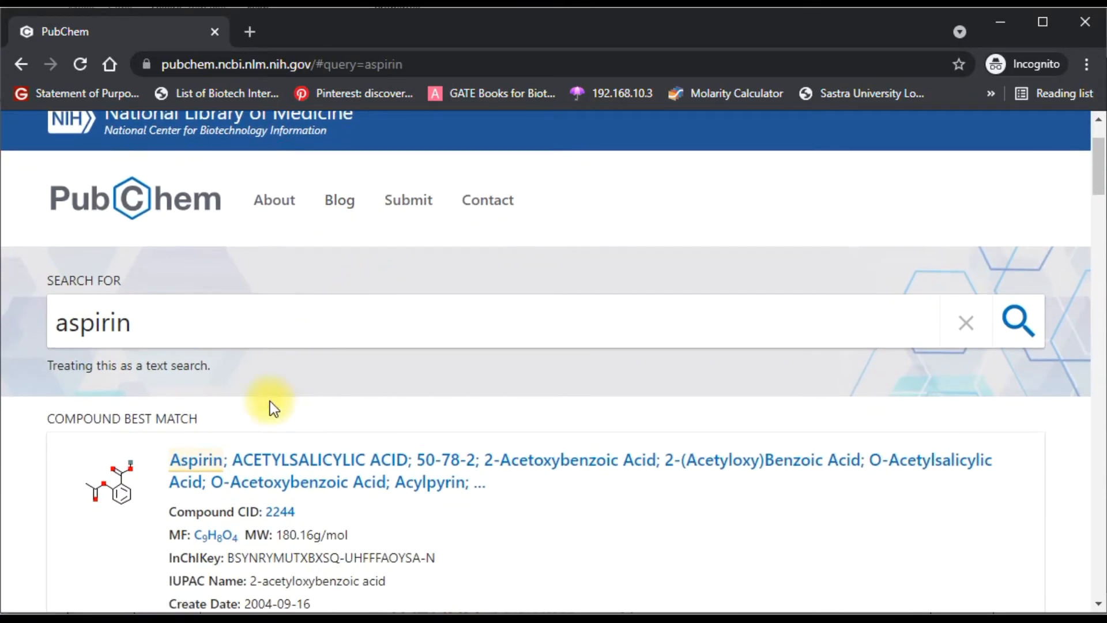
{"action": "scroll", "coordinate": [270, 404], "scroll_direction": "down", "scroll_amount": 2}
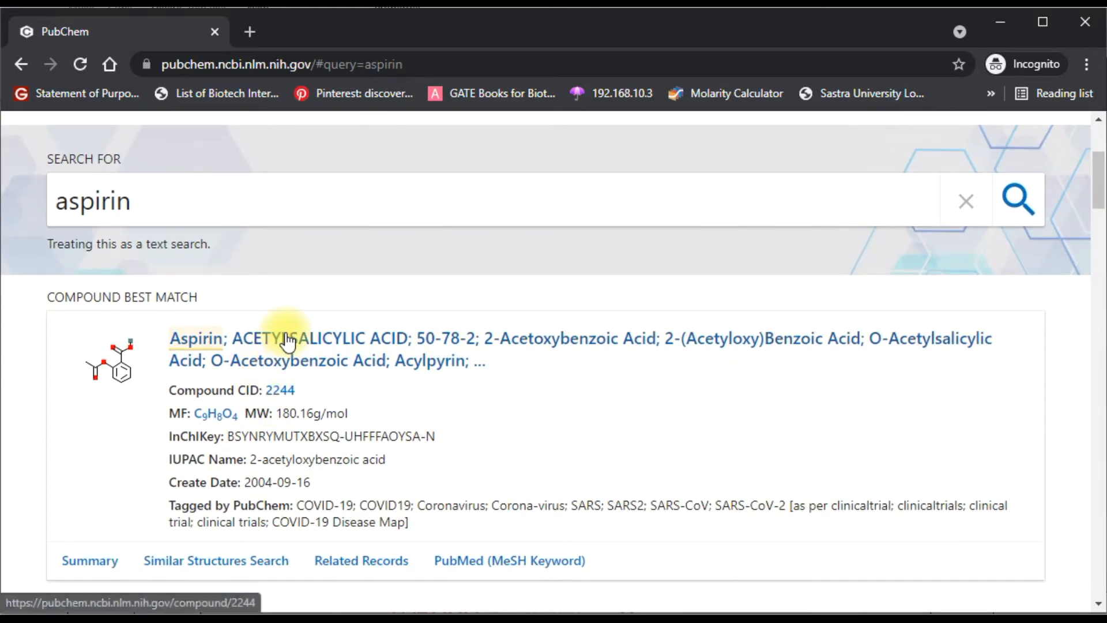
{"action": "scroll", "coordinate": [287, 340], "scroll_direction": "down", "scroll_amount": 2}
{"action": "scroll", "coordinate": [287, 339], "scroll_direction": "down", "scroll_amount": 2}
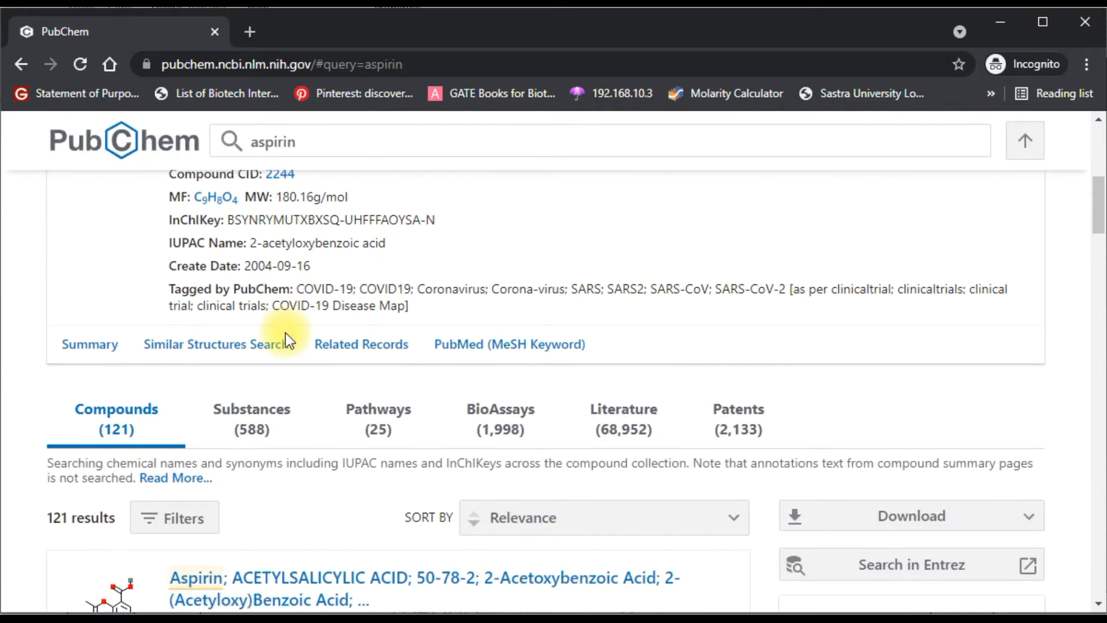
{"action": "scroll", "coordinate": [285, 334], "scroll_direction": "up", "scroll_amount": 4}
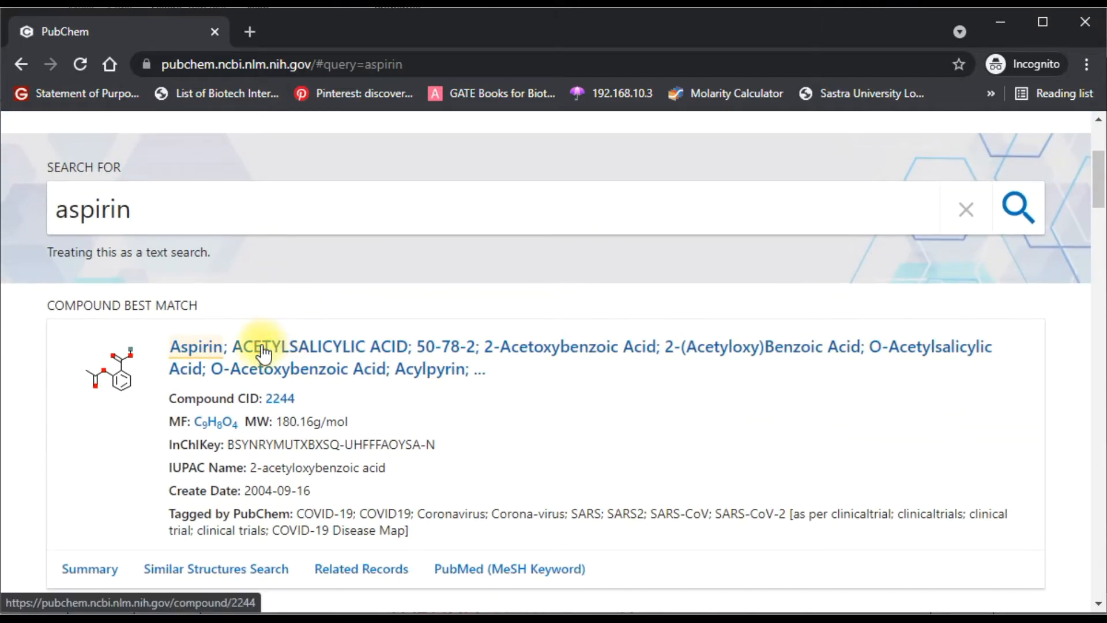
{"action": "left_click", "coordinate": [293, 349]}
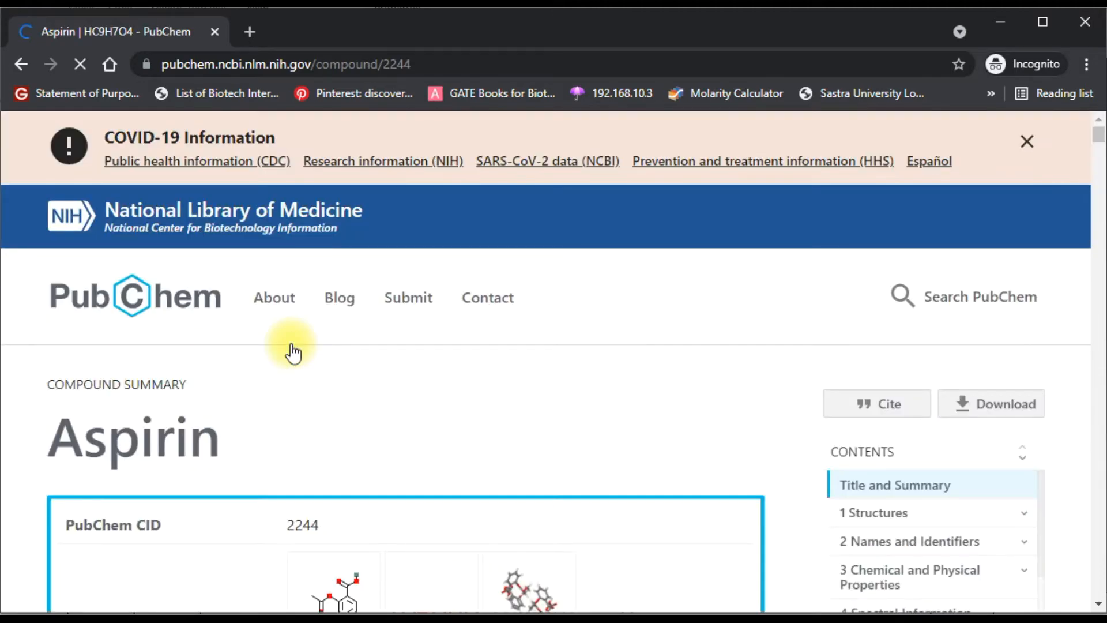
- Examine aspirin's compound page, including its summary, structures, identifiers and computed properties, and look through the list of contents
{"action": "scroll", "coordinate": [293, 352], "scroll_direction": "down", "scroll_amount": 1}
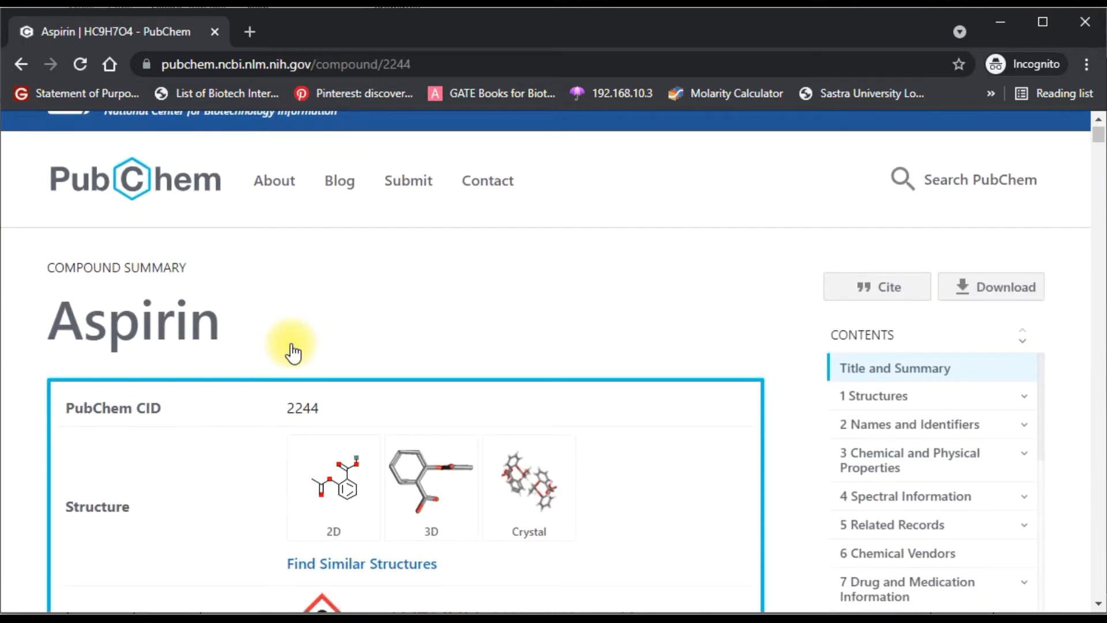
{"action": "scroll", "coordinate": [293, 352], "scroll_direction": "down", "scroll_amount": 1}
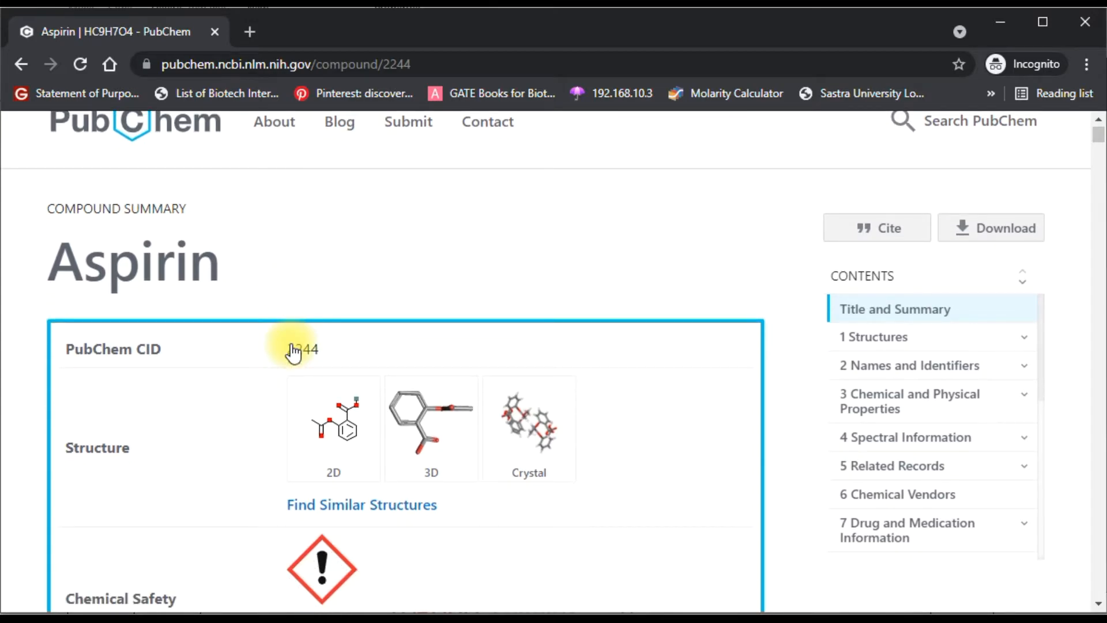
{"action": "scroll", "coordinate": [293, 352], "scroll_direction": "down", "scroll_amount": 1}
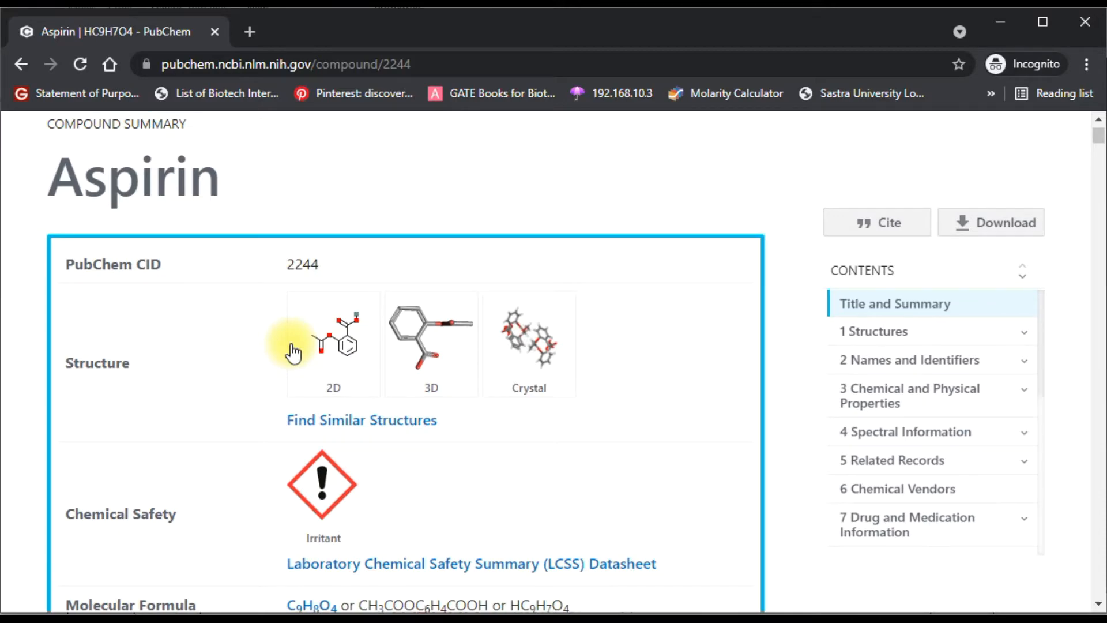
{"action": "scroll", "coordinate": [293, 352], "scroll_direction": "down", "scroll_amount": 3}
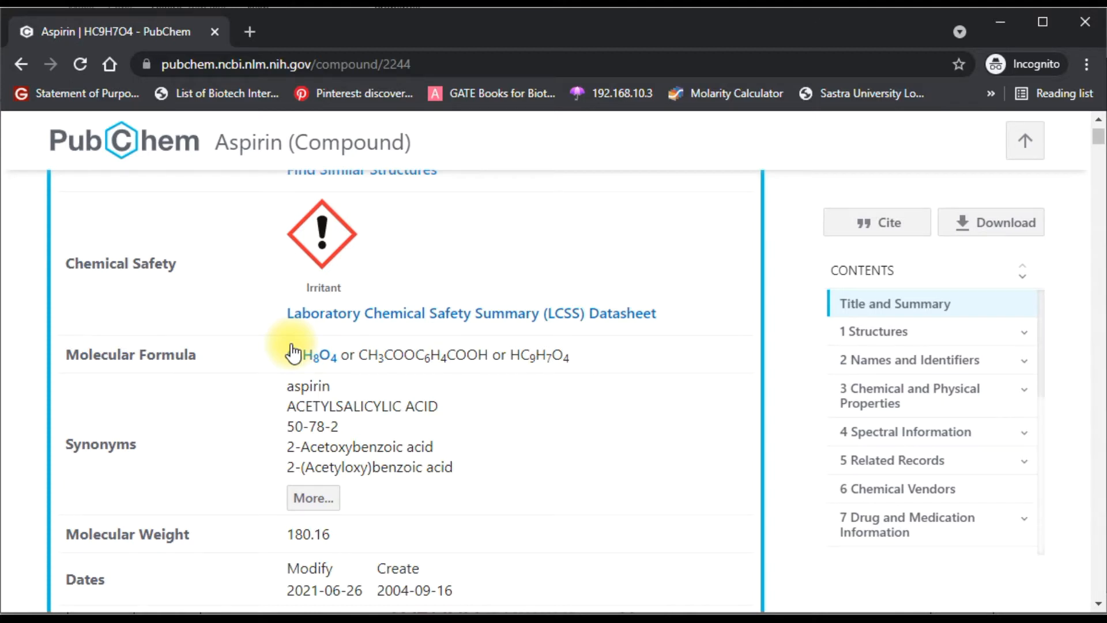
{"action": "scroll", "coordinate": [293, 352], "scroll_direction": "down", "scroll_amount": 1}
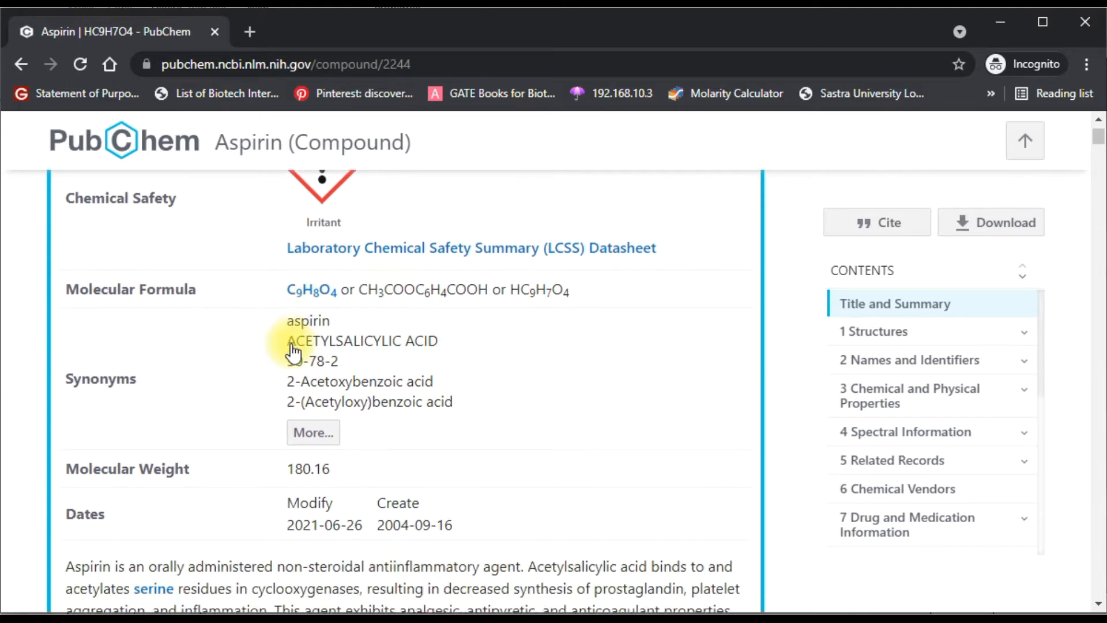
{"action": "scroll", "coordinate": [293, 352], "scroll_direction": "down", "scroll_amount": 2}
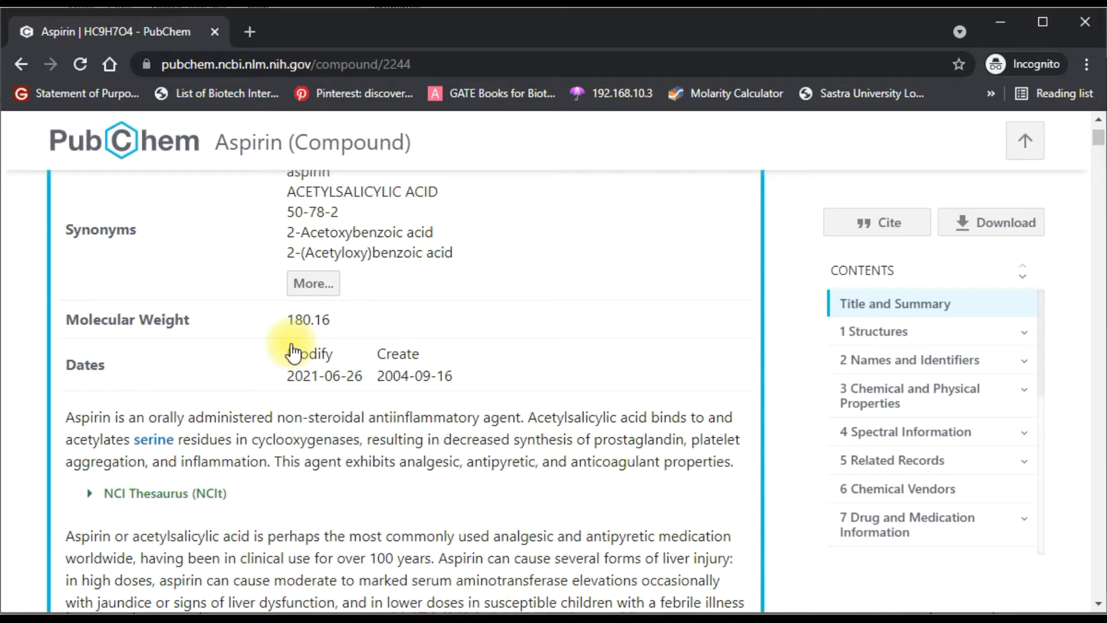
{"action": "scroll", "coordinate": [293, 352], "scroll_direction": "down", "scroll_amount": 7}
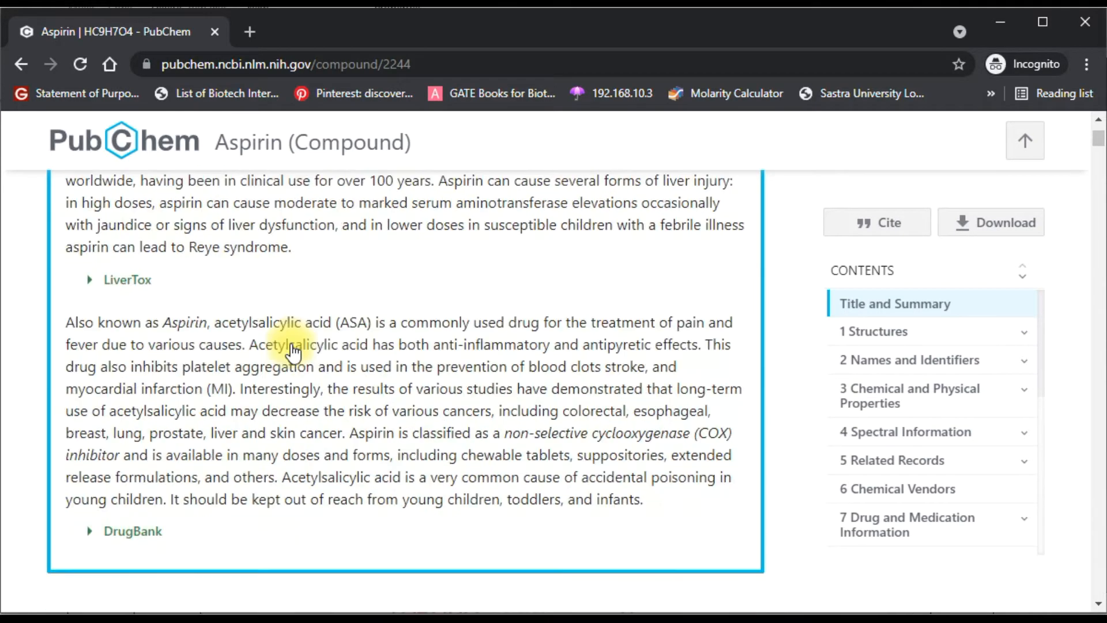
{"action": "scroll", "coordinate": [293, 352], "scroll_direction": "down", "scroll_amount": 20}
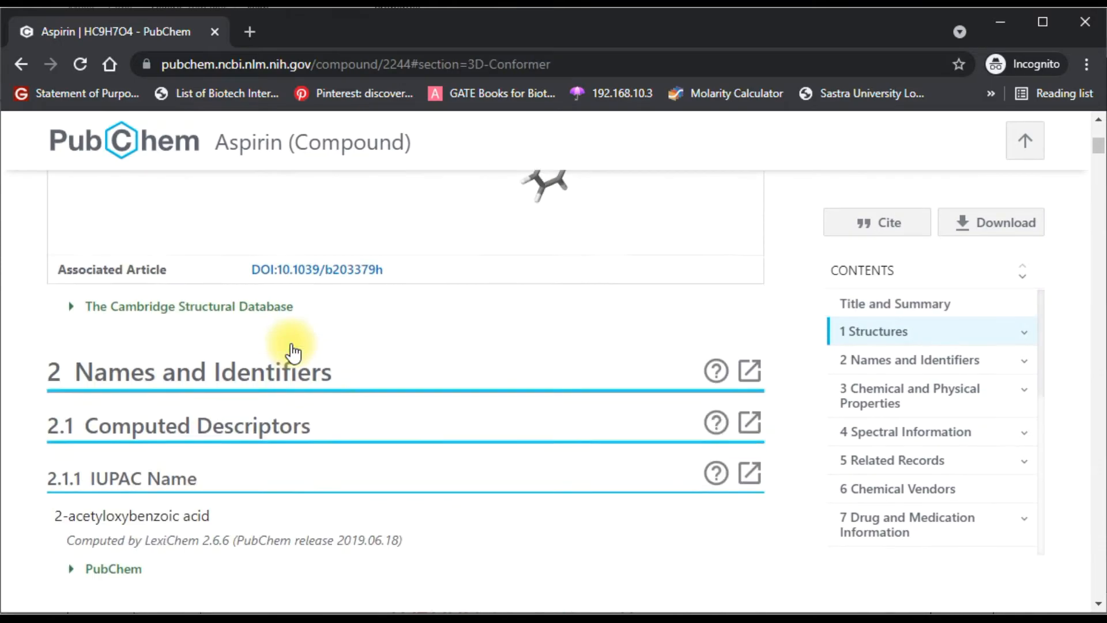
{"action": "scroll", "coordinate": [293, 352], "scroll_direction": "down", "scroll_amount": 20}
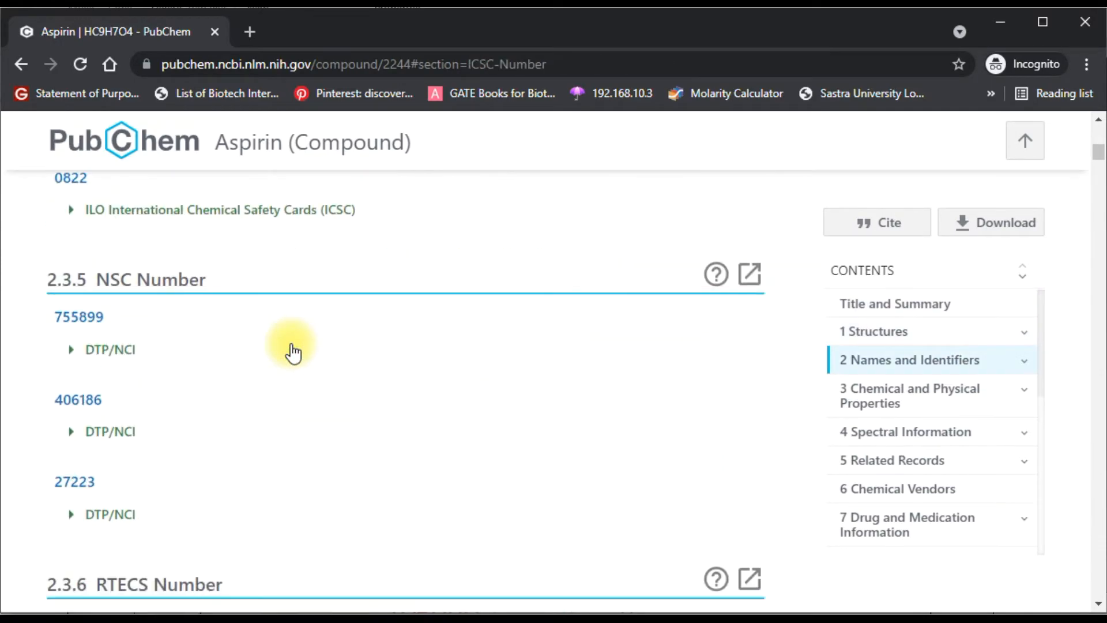
{"action": "scroll", "coordinate": [292, 352], "scroll_direction": "down", "scroll_amount": 20}
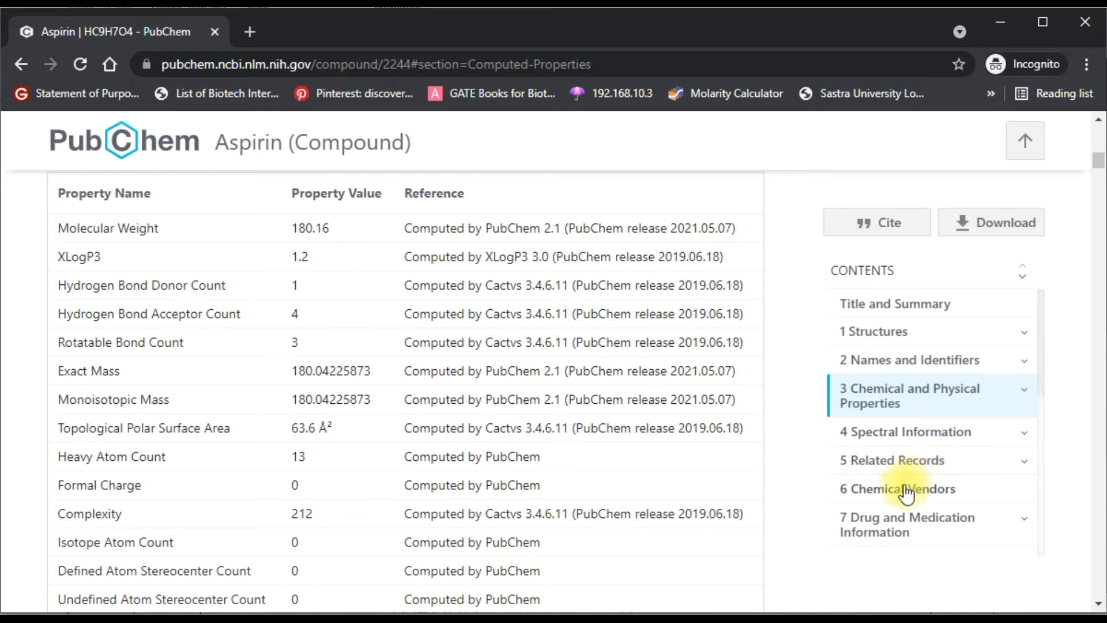
{"action": "scroll", "coordinate": [905, 493], "scroll_direction": "down", "scroll_amount": 6}
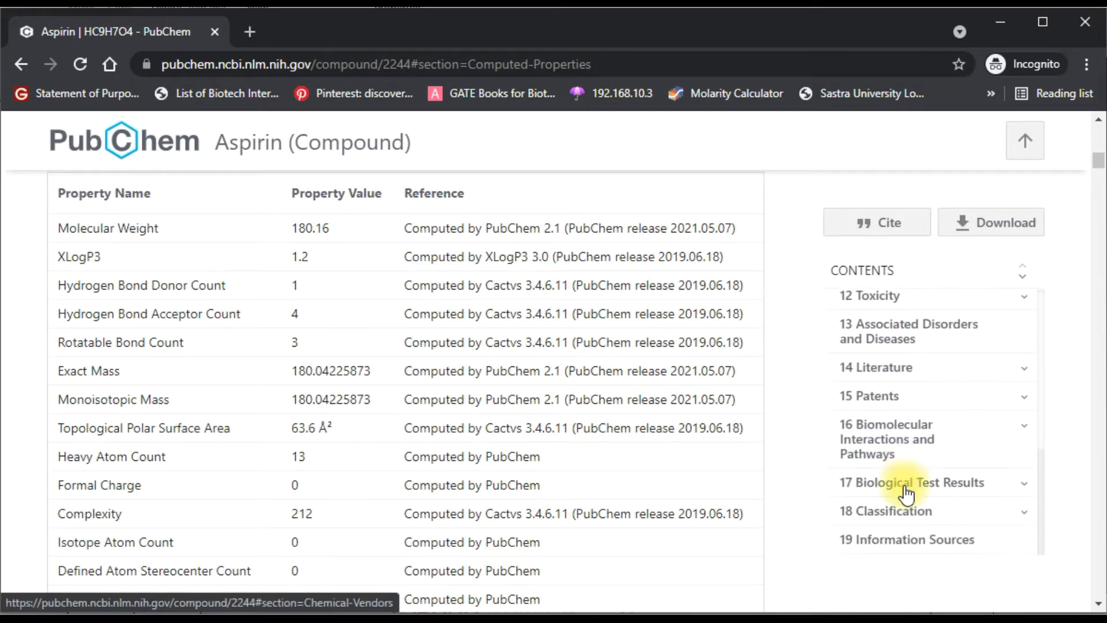
- View the Literature and Patents sections of the aspirin compound page
{"action": "left_click", "coordinate": [878, 367]}
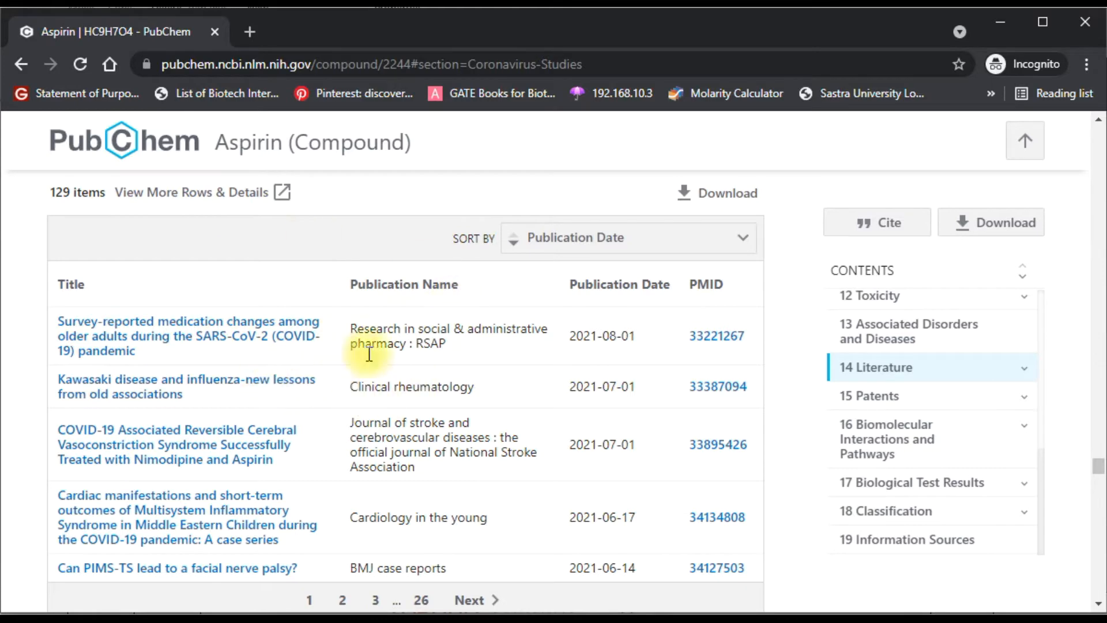
{"action": "scroll", "coordinate": [252, 464], "scroll_direction": "down", "scroll_amount": 15}
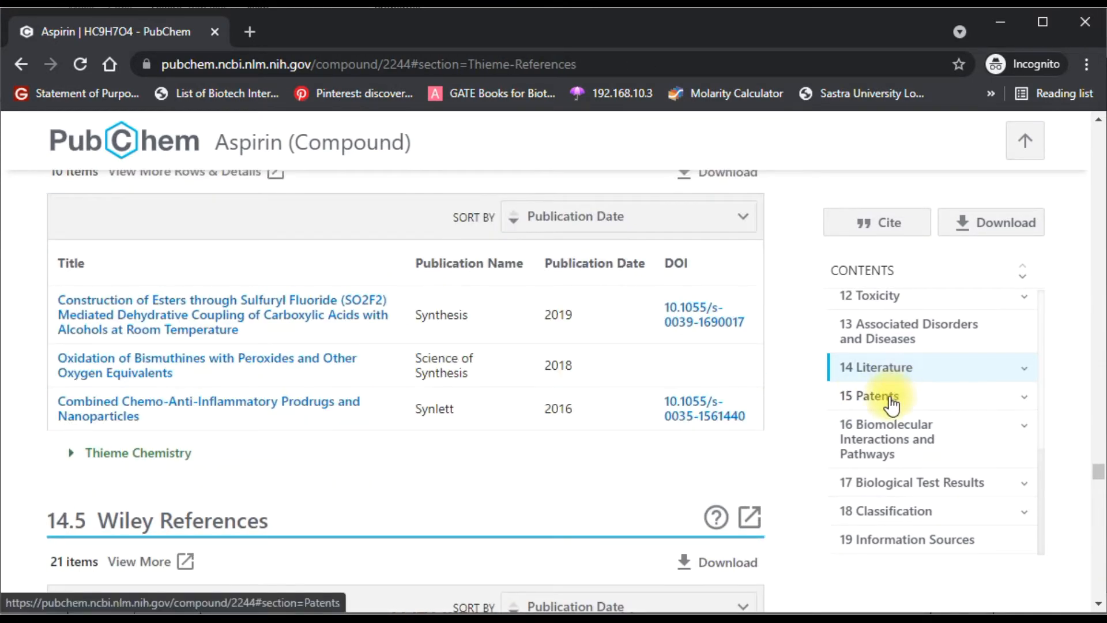
{"action": "left_click", "coordinate": [890, 396]}
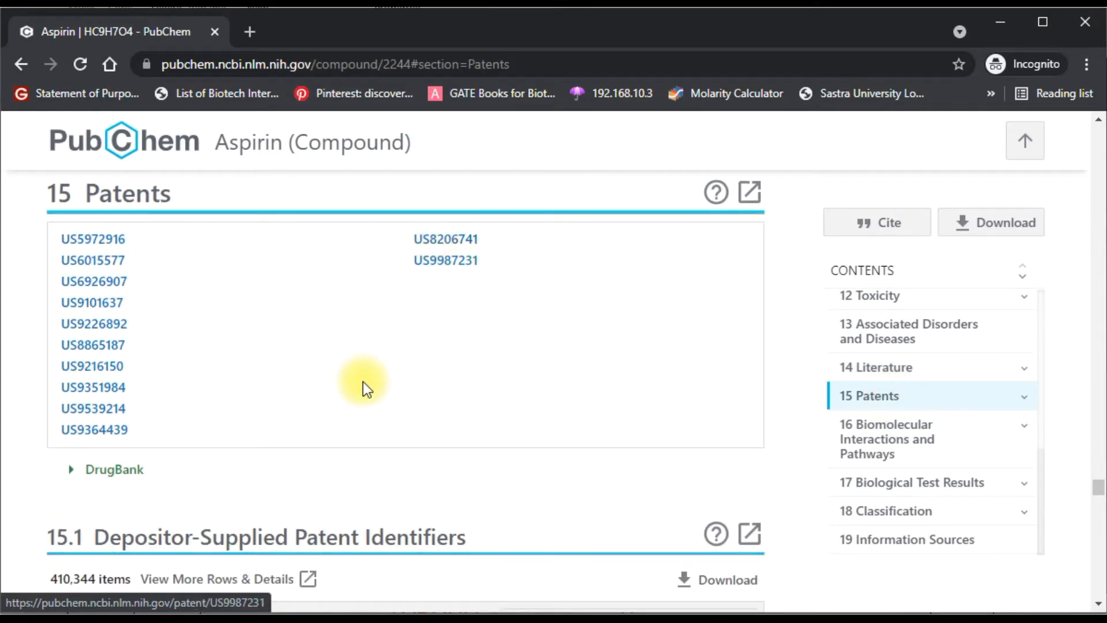
- Go back to the Structures section of the aspirin page, showing the 2D structure
{"action": "scroll", "coordinate": [801, 354], "scroll_direction": "up", "scroll_amount": 6}
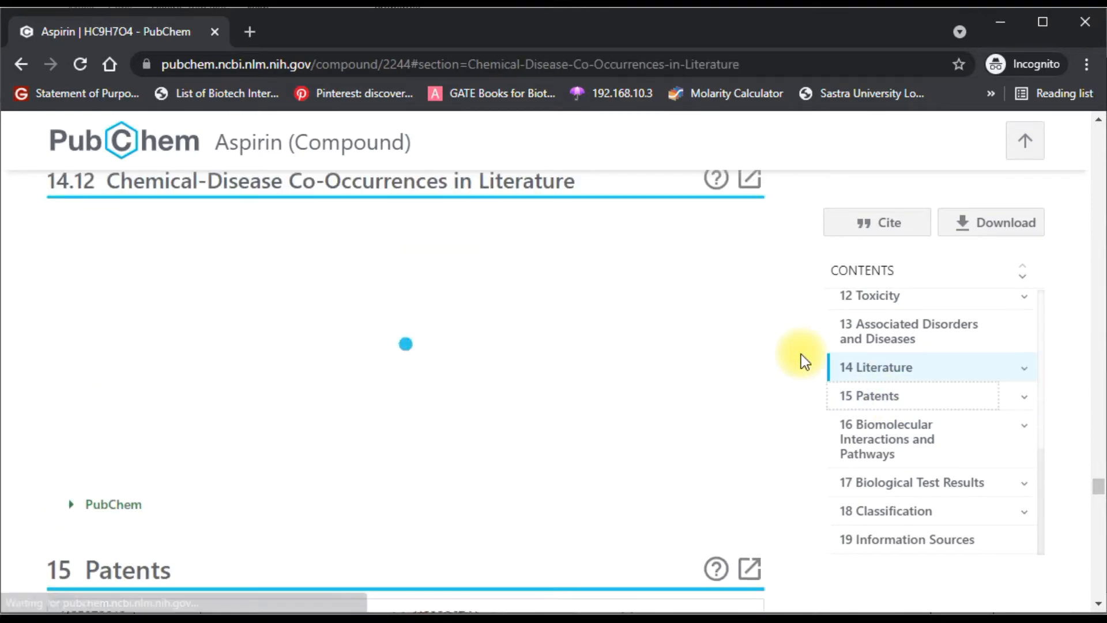
{"action": "scroll", "coordinate": [801, 354], "scroll_direction": "up", "scroll_amount": 15}
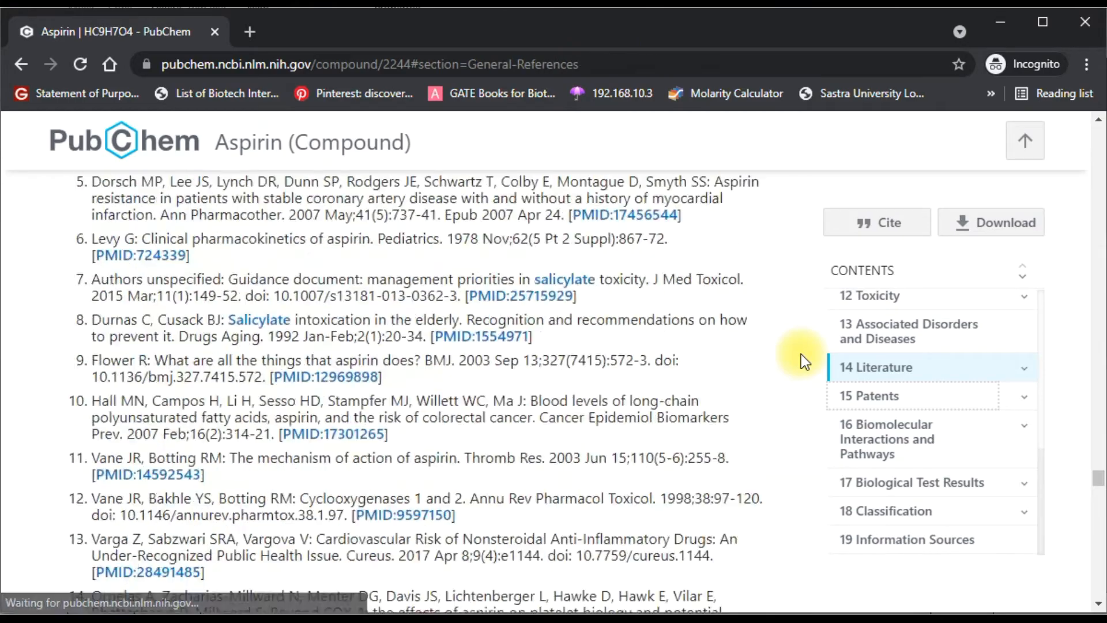
{"action": "scroll", "coordinate": [801, 354], "scroll_direction": "up", "scroll_amount": 5}
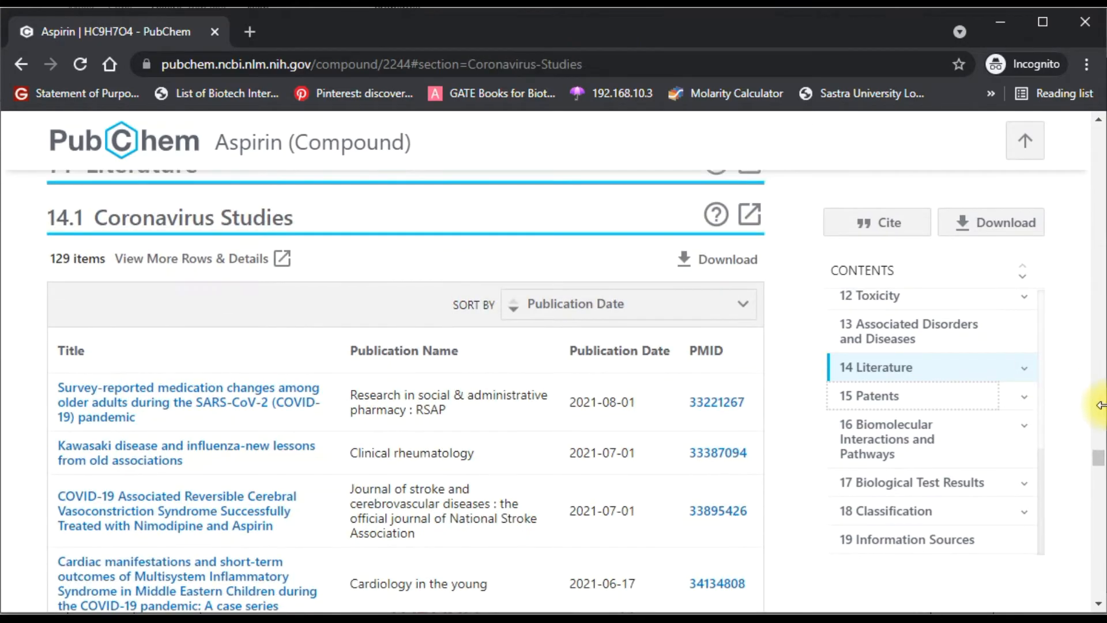
{"action": "left_click_drag", "start_coordinate": [1040, 473], "coordinate": [1028, 290]}
{"action": "left_click", "coordinate": [905, 334]}
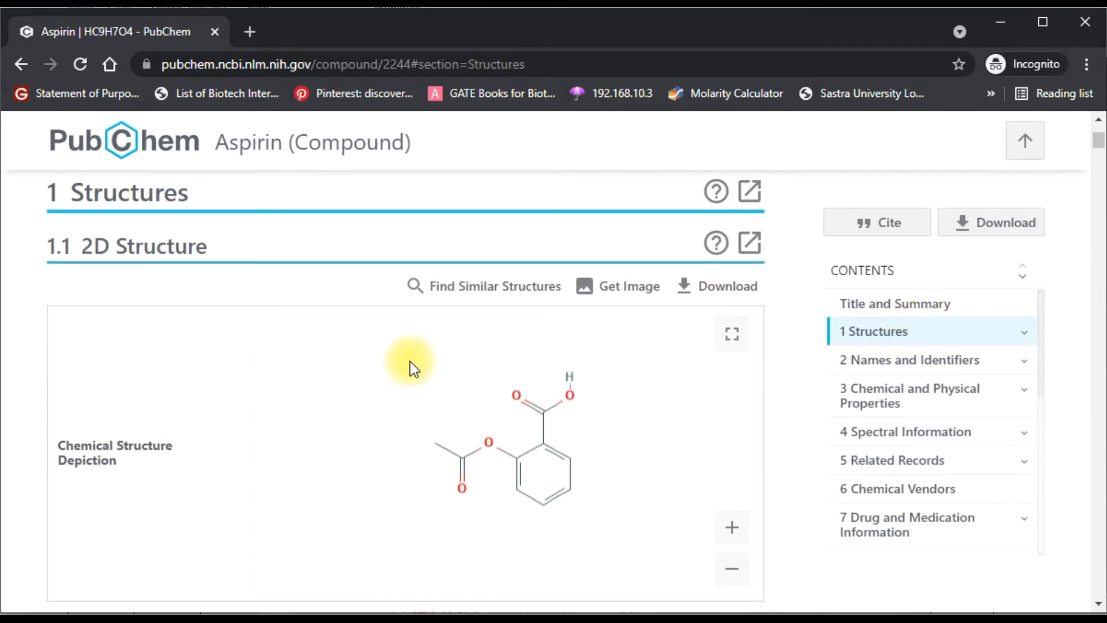
- Compare aspirin's 2D structure depiction with its interactive 3D conformer in the Structures section
{"action": "scroll", "coordinate": [410, 362], "scroll_direction": "down", "scroll_amount": 1}
{"action": "scroll", "coordinate": [411, 365], "scroll_direction": "down", "scroll_amount": 3}
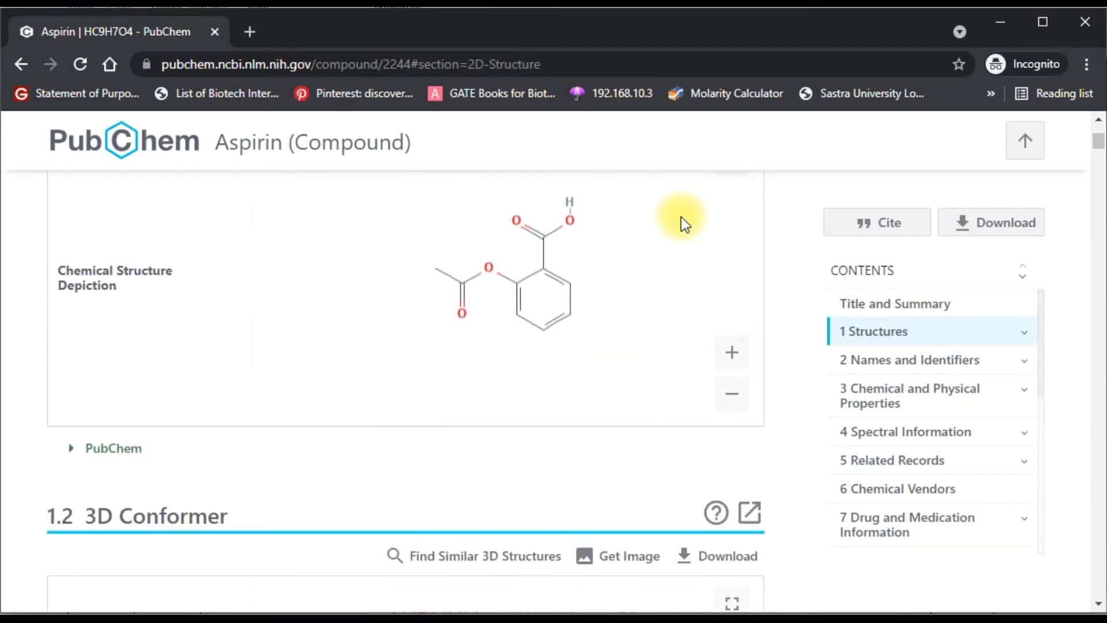
{"action": "scroll", "coordinate": [537, 340], "scroll_direction": "down", "scroll_amount": 7}
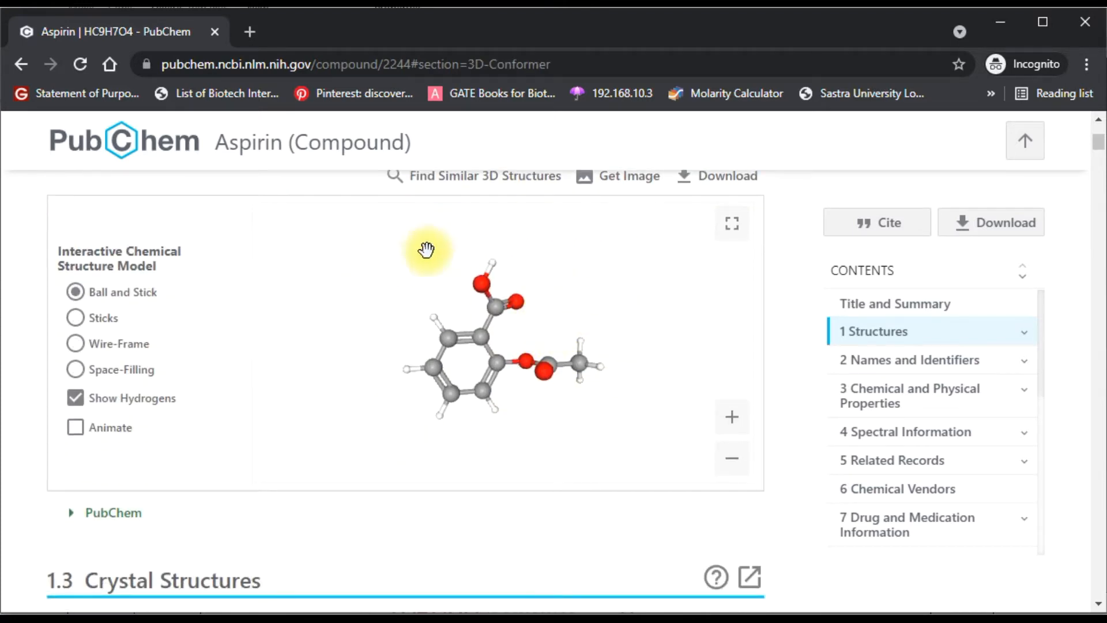
{"action": "scroll", "coordinate": [512, 292], "scroll_direction": "up", "scroll_amount": 6}
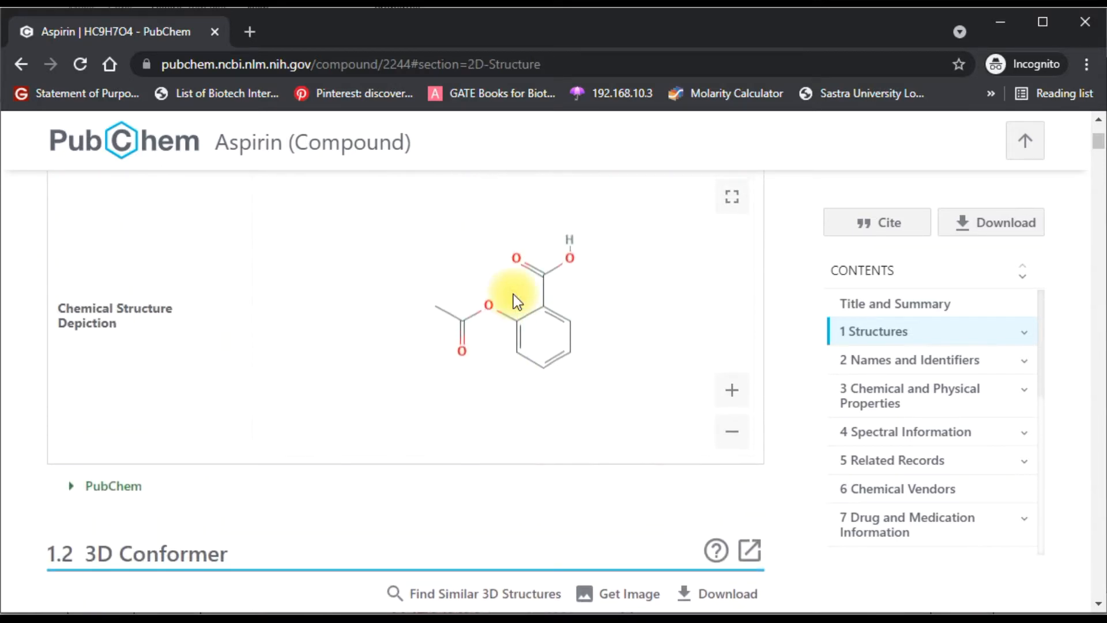
{"action": "scroll", "coordinate": [513, 294], "scroll_direction": "down", "scroll_amount": 5}
{"action": "scroll", "coordinate": [513, 294], "scroll_direction": "down", "scroll_amount": 2}
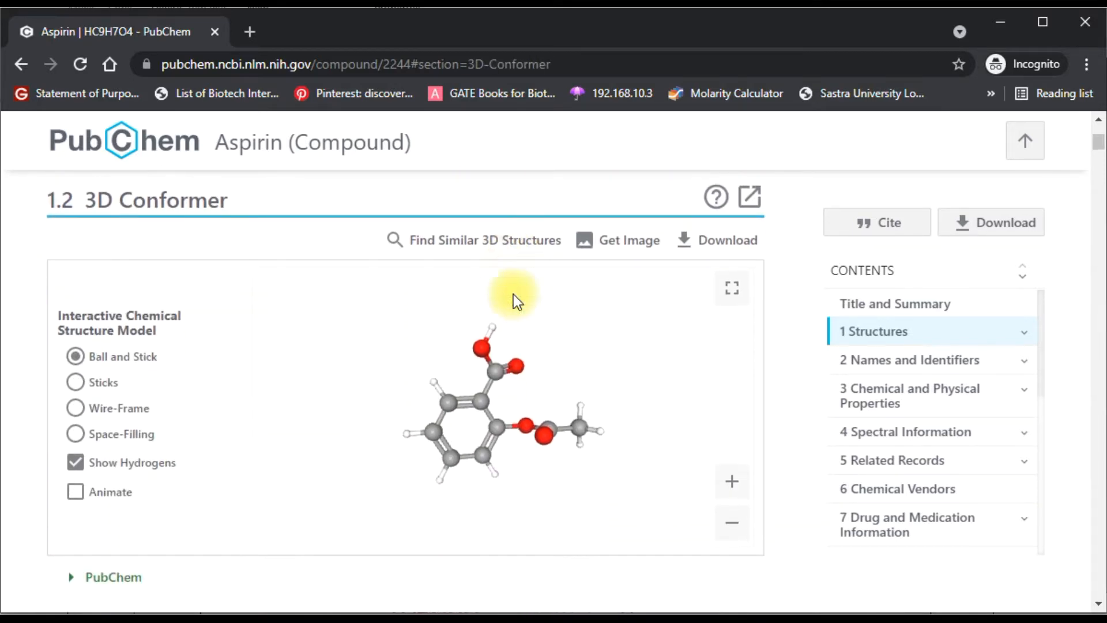
{"action": "scroll", "coordinate": [512, 293], "scroll_direction": "up", "scroll_amount": 5}
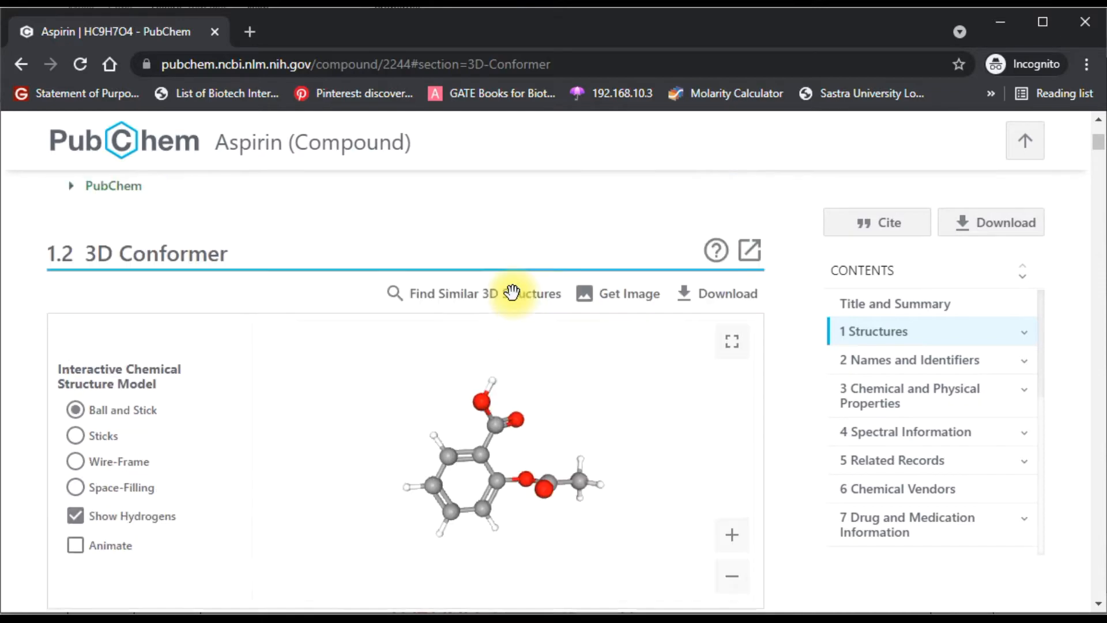
{"action": "scroll", "coordinate": [513, 294], "scroll_direction": "up", "scroll_amount": 3}
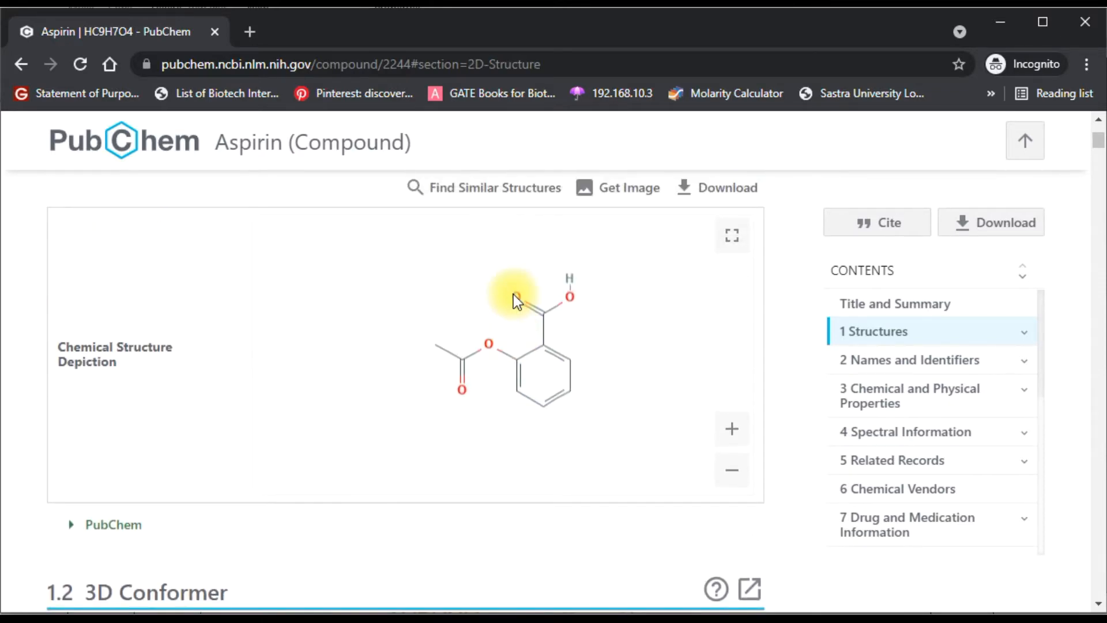
- Download aspirin's 2D structure in SDF format from the 2D Structure section
{"action": "scroll", "coordinate": [513, 294], "scroll_direction": "up", "scroll_amount": 2}
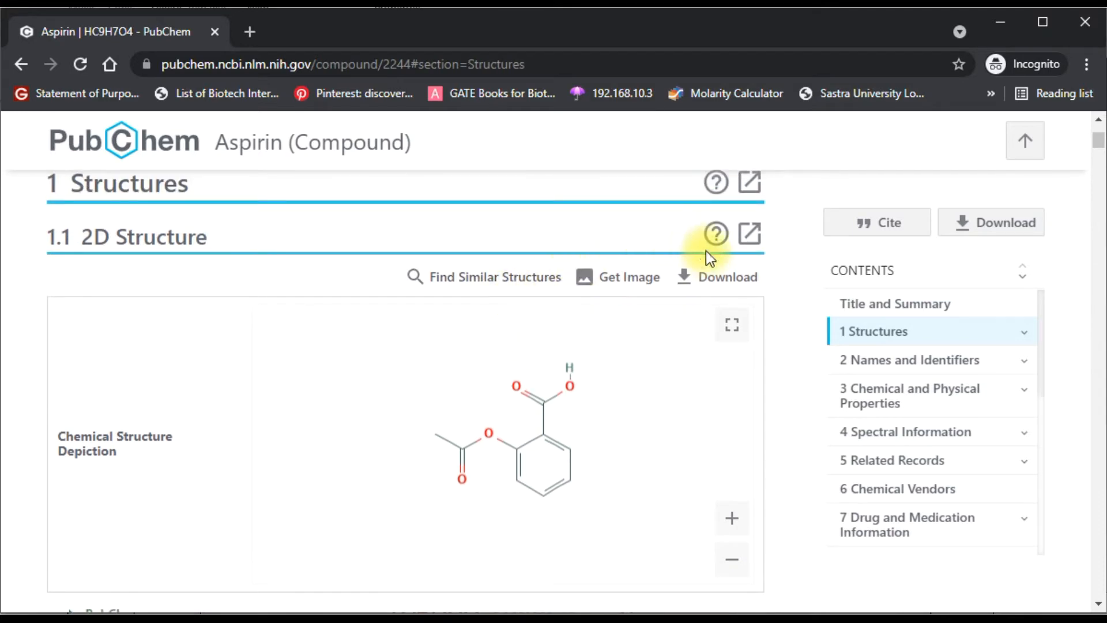
{"action": "left_click", "coordinate": [717, 283]}
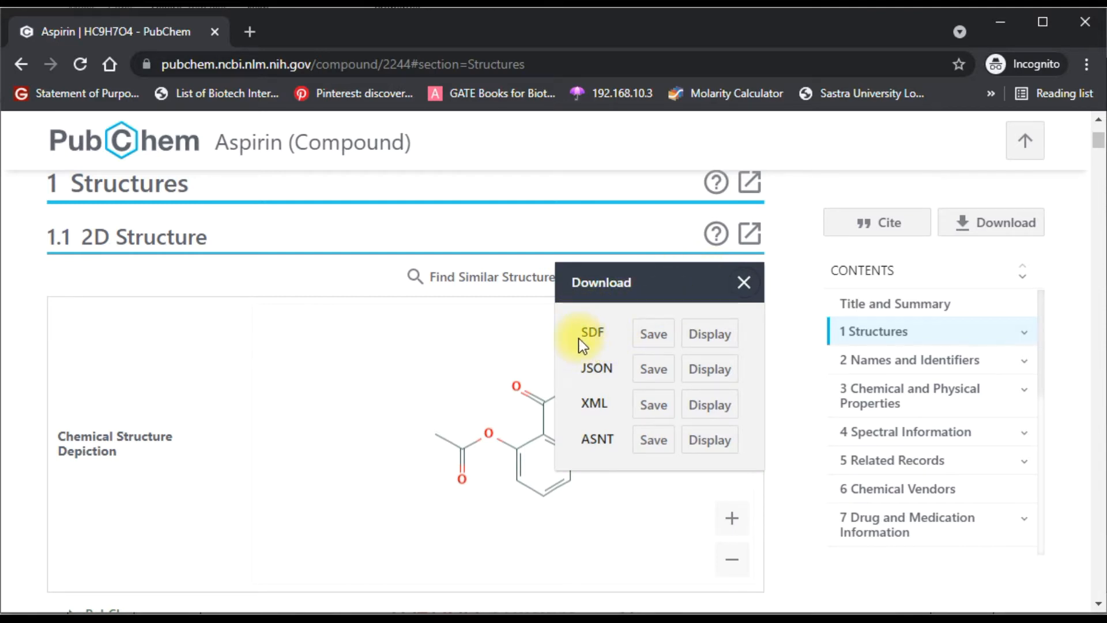
{"action": "left_click", "coordinate": [652, 340]}
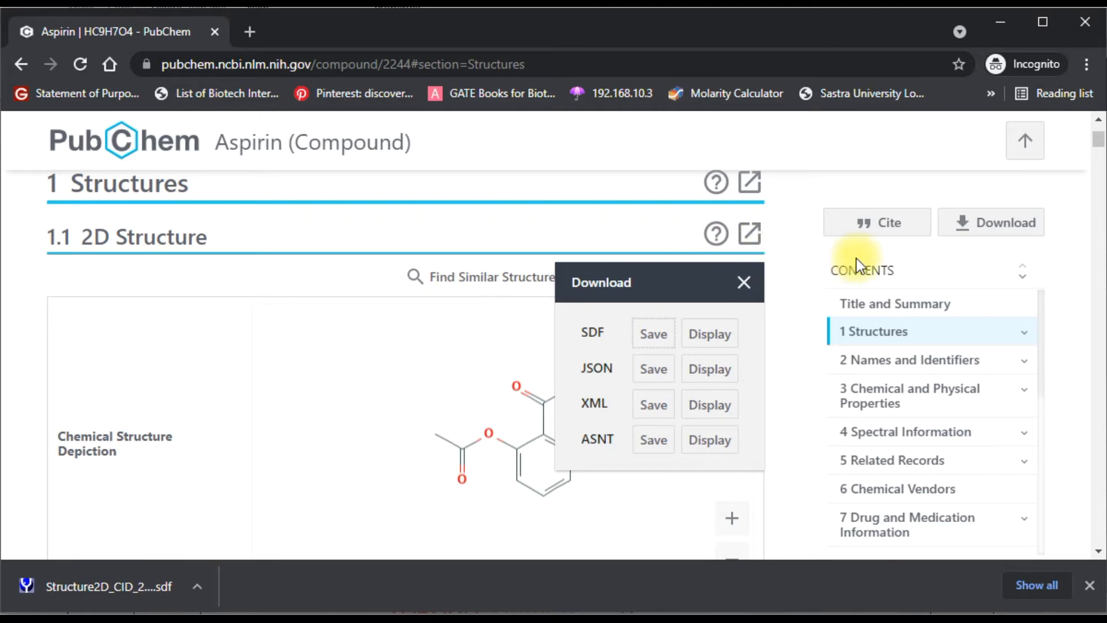
- Save aspirin's 3D conformer as an SDF file using the download options for the whole compound page
{"action": "left_click", "coordinate": [1005, 228]}
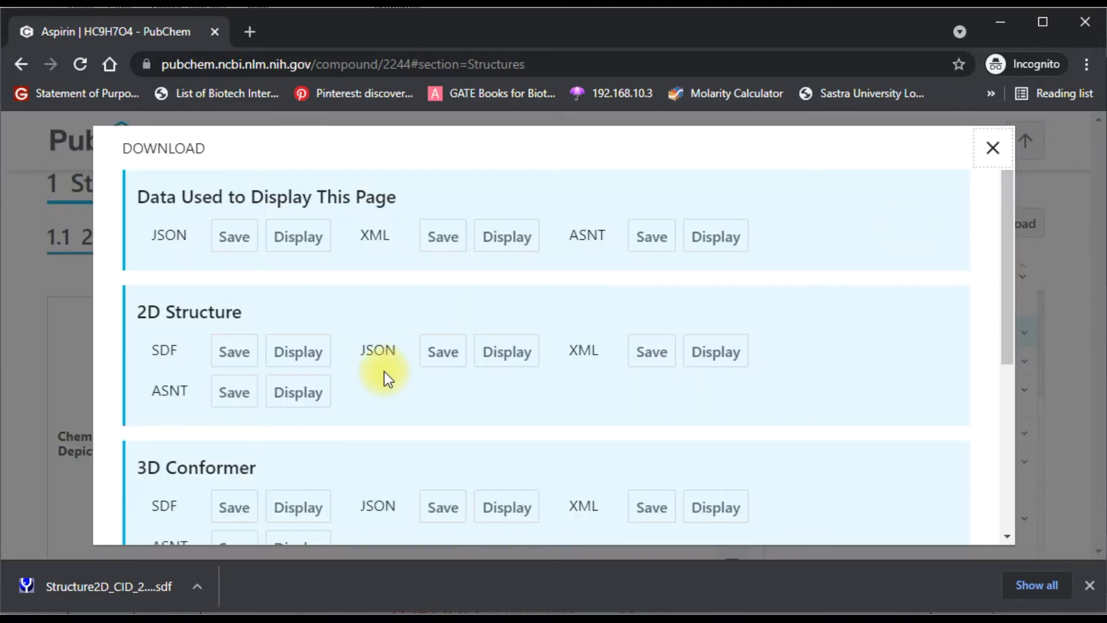
{"action": "scroll", "coordinate": [385, 376], "scroll_direction": "down", "scroll_amount": 3}
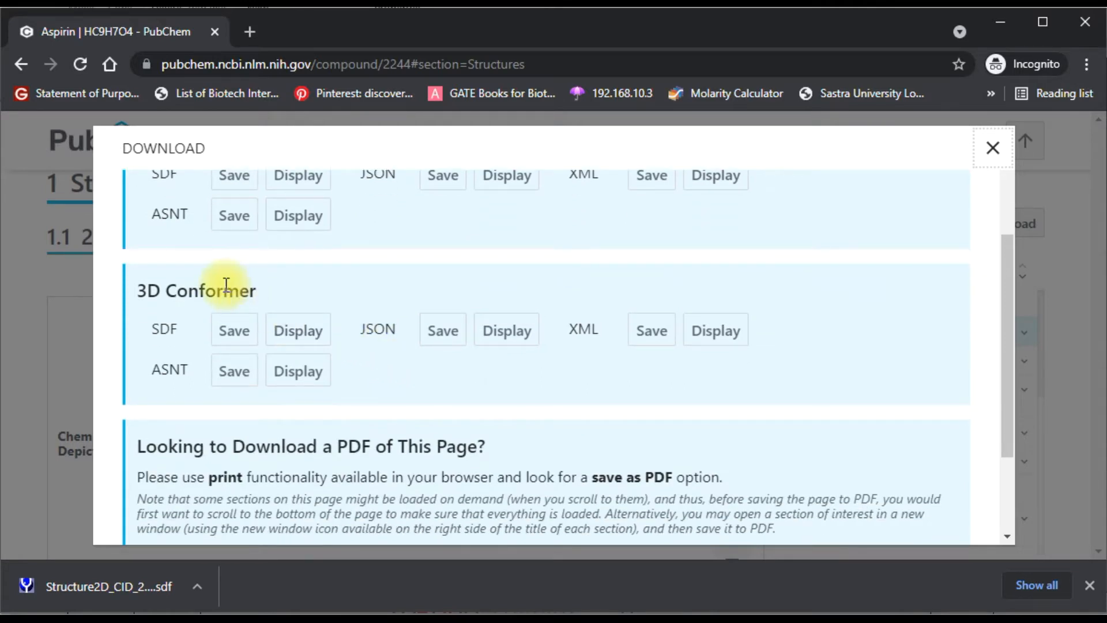
{"action": "scroll", "coordinate": [298, 326], "scroll_direction": "up", "scroll_amount": 2}
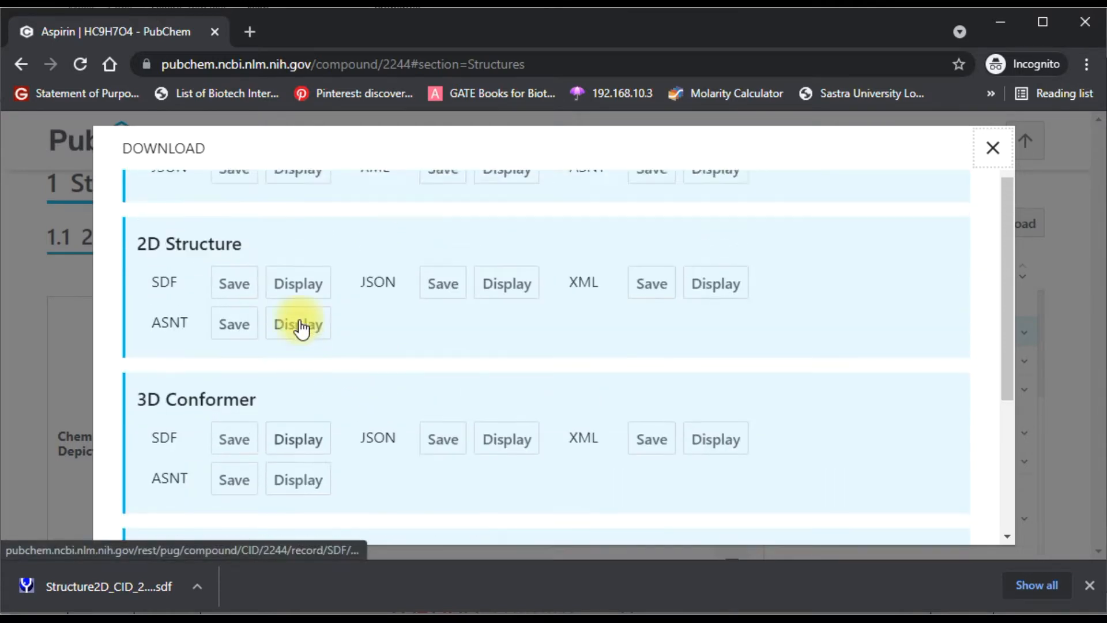
{"action": "scroll", "coordinate": [299, 329], "scroll_direction": "down", "scroll_amount": 1}
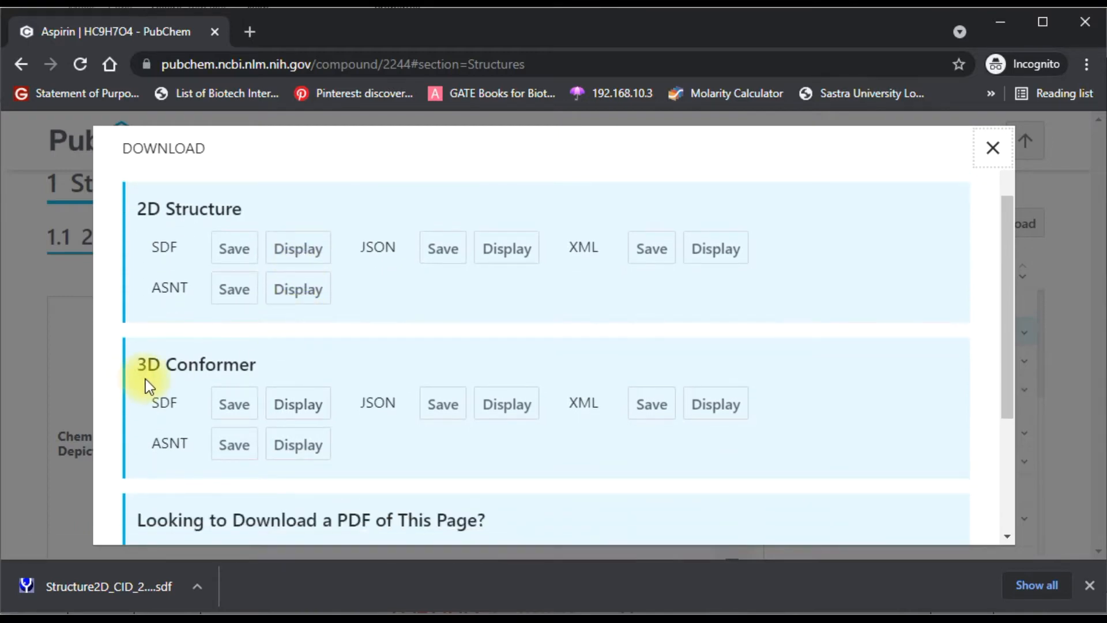
{"action": "left_click", "coordinate": [249, 410]}
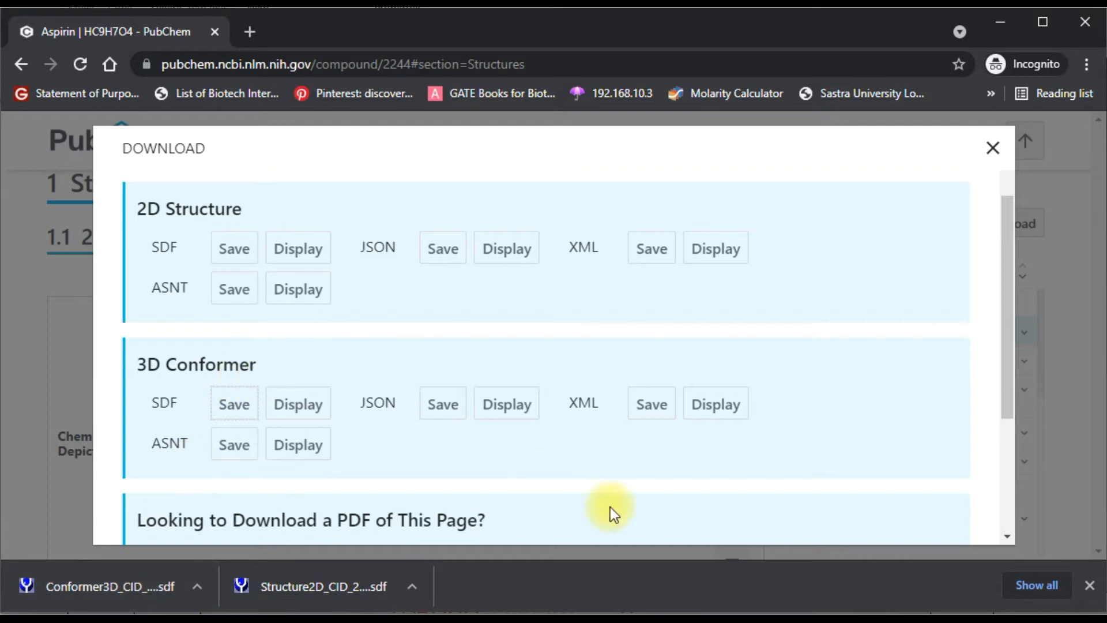
- Move Conformer3D_CID_2244.sdf and Structure2D_CID_2244.sdf from the Downloads folder to the 1_Yasara folder on drive D
{"action": "left_click", "coordinate": [417, 585]}
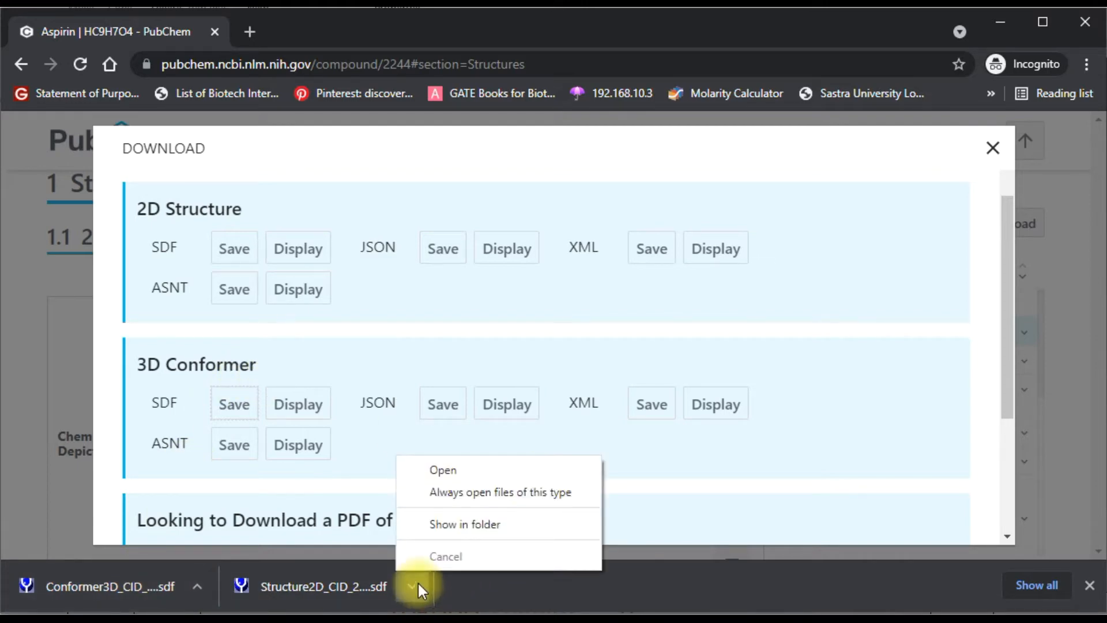
{"action": "left_click", "coordinate": [442, 524]}
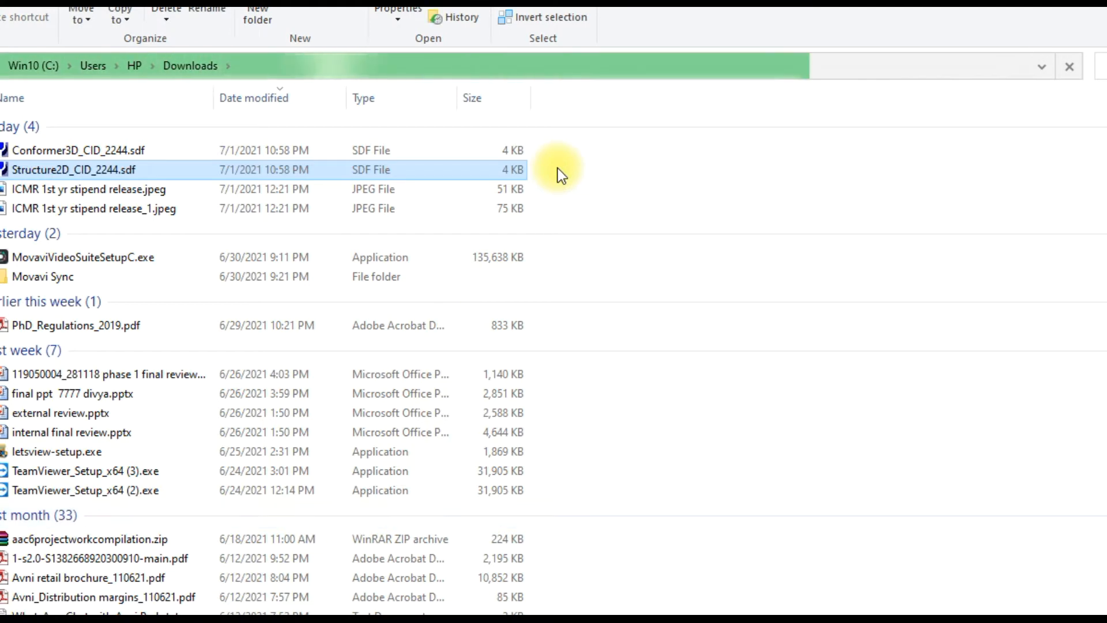
{"action": "key", "text": "shift+Up"}
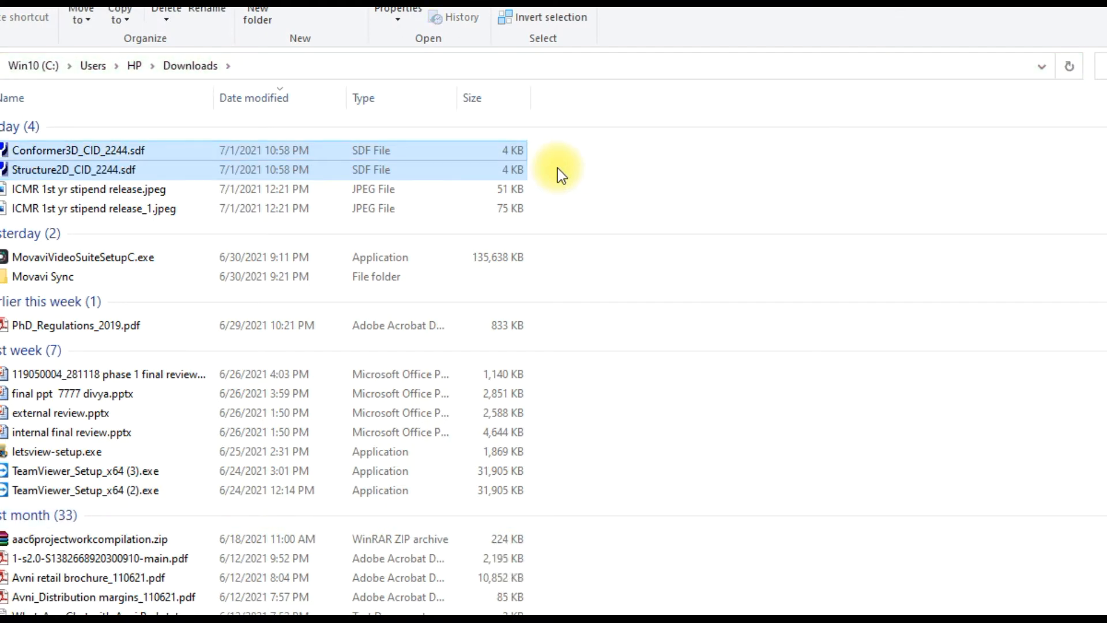
{"action": "key", "text": "ctrl+x"}
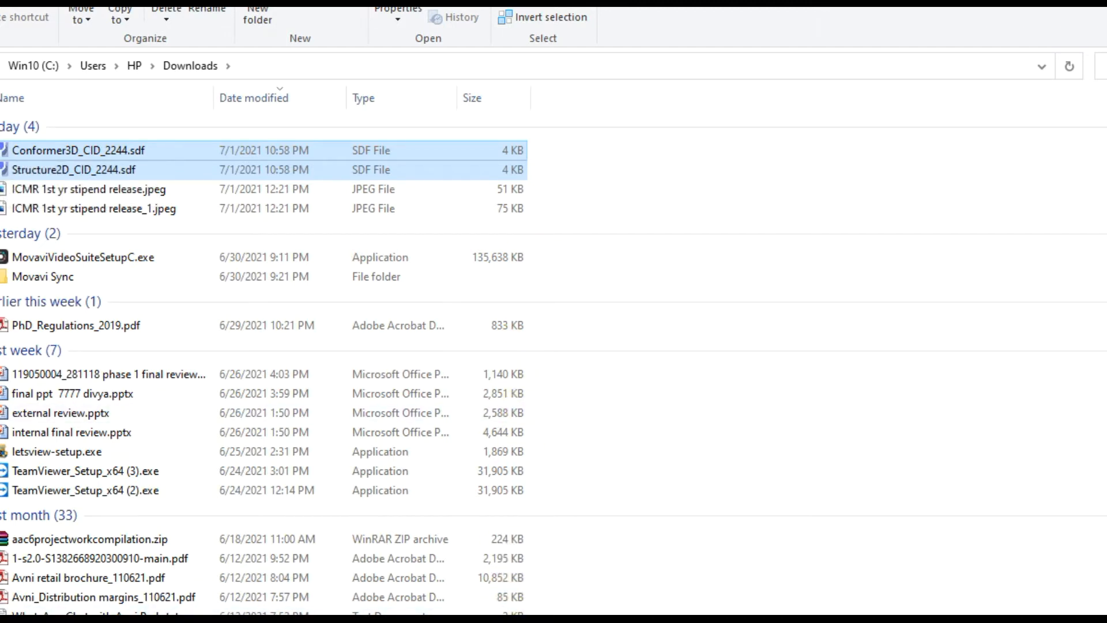
{"action": "mouse_move", "coordinate": [519, 620]}
{"action": "left_click", "coordinate": [419, 607]}
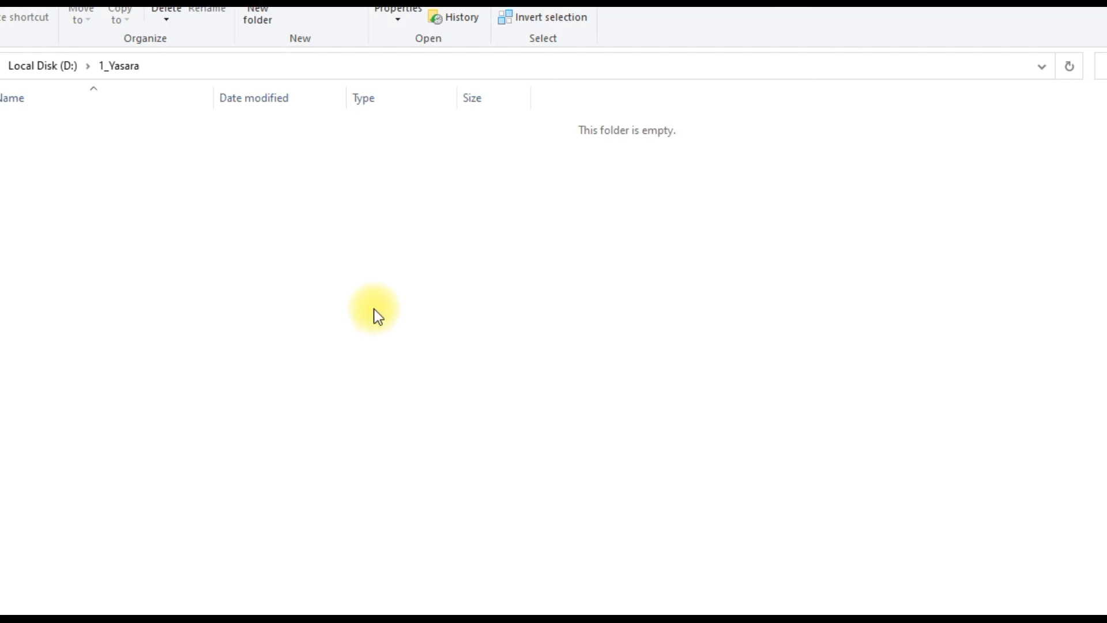
{"action": "key", "text": "ctrl+v"}
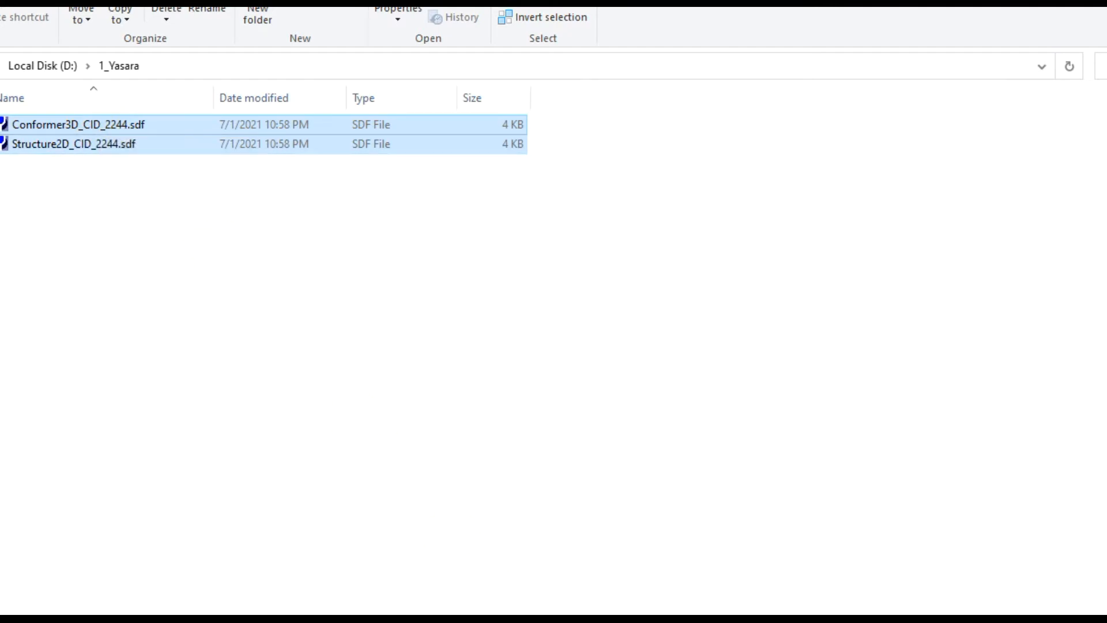
- Switch to YASARA and start importing a file in another format, choosing "sdf - MDL MOL" as the format
{"action": "left_click", "coordinate": [564, 610]}
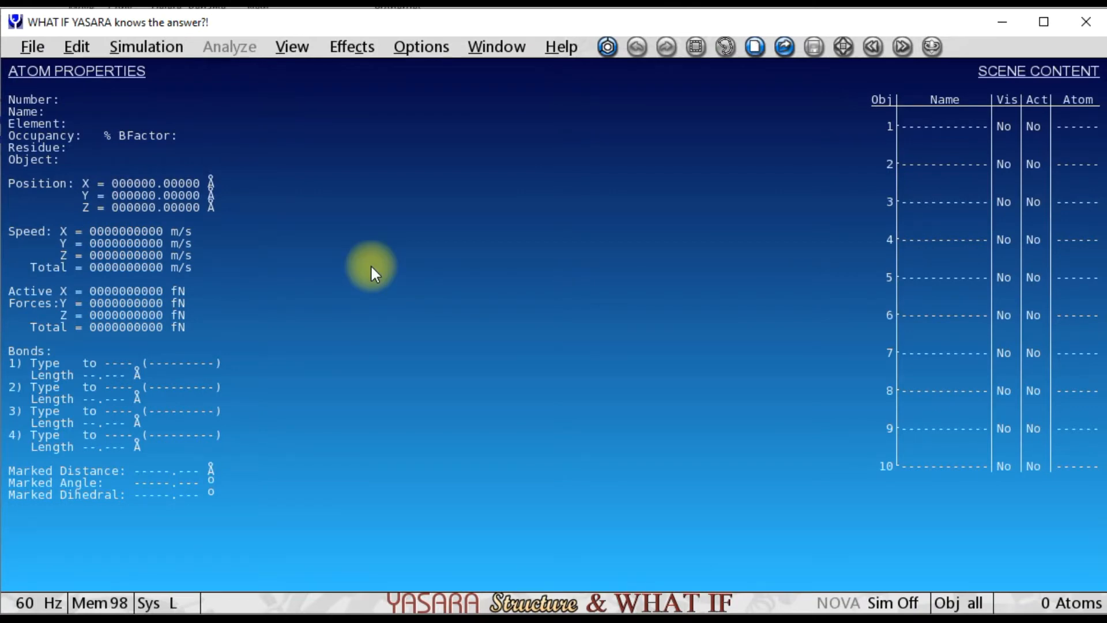
{"action": "left_click", "coordinate": [35, 50]}
{"action": "mouse_move", "coordinate": [51, 109]}
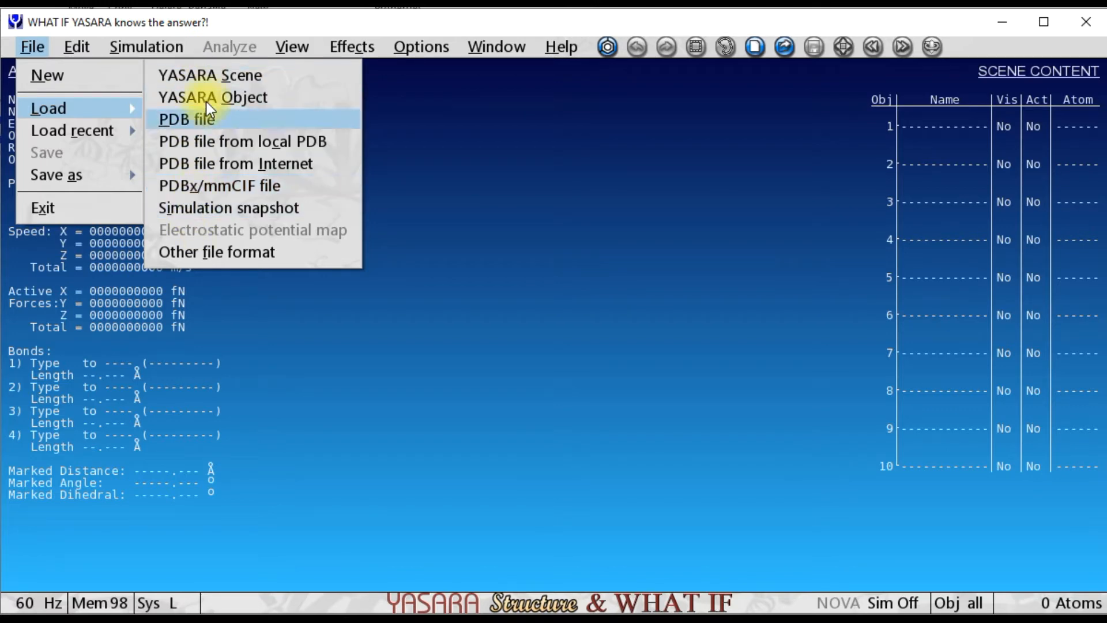
{"action": "left_click", "coordinate": [207, 248]}
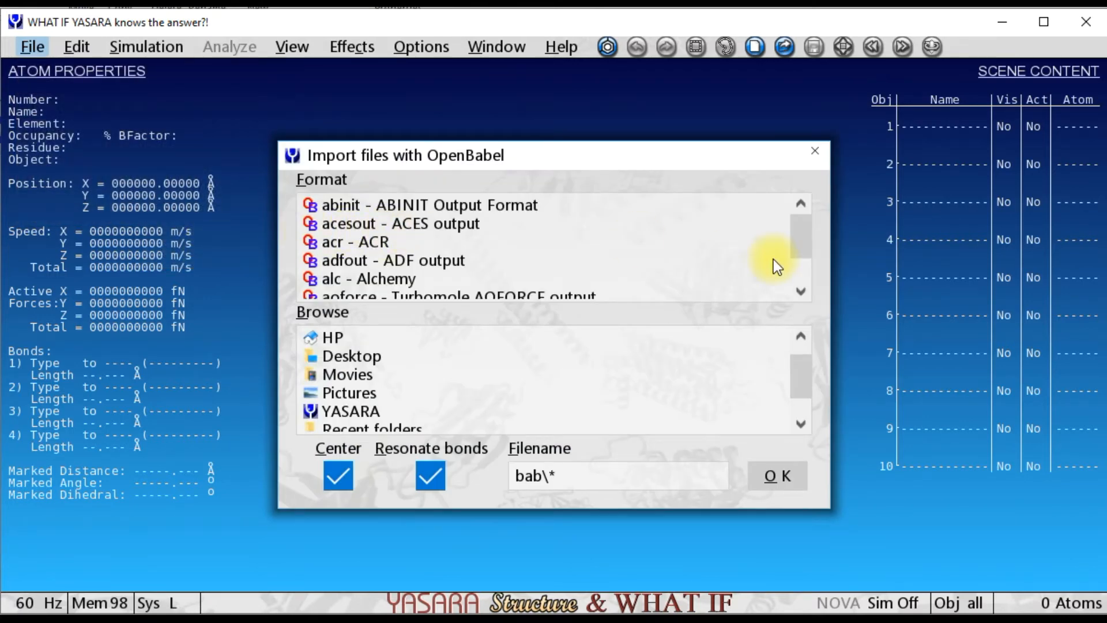
{"action": "scroll", "coordinate": [796, 244], "scroll_direction": "down", "scroll_amount": 20}
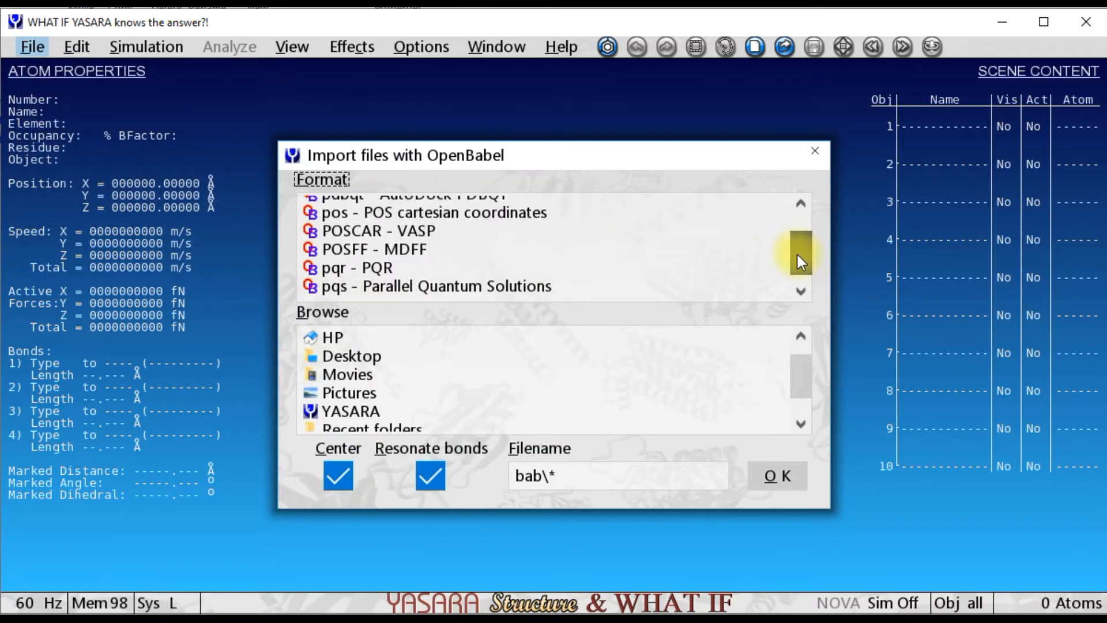
{"action": "scroll", "coordinate": [797, 256], "scroll_direction": "down", "scroll_amount": 2}
{"action": "scroll", "coordinate": [797, 257], "scroll_direction": "up", "scroll_amount": 5}
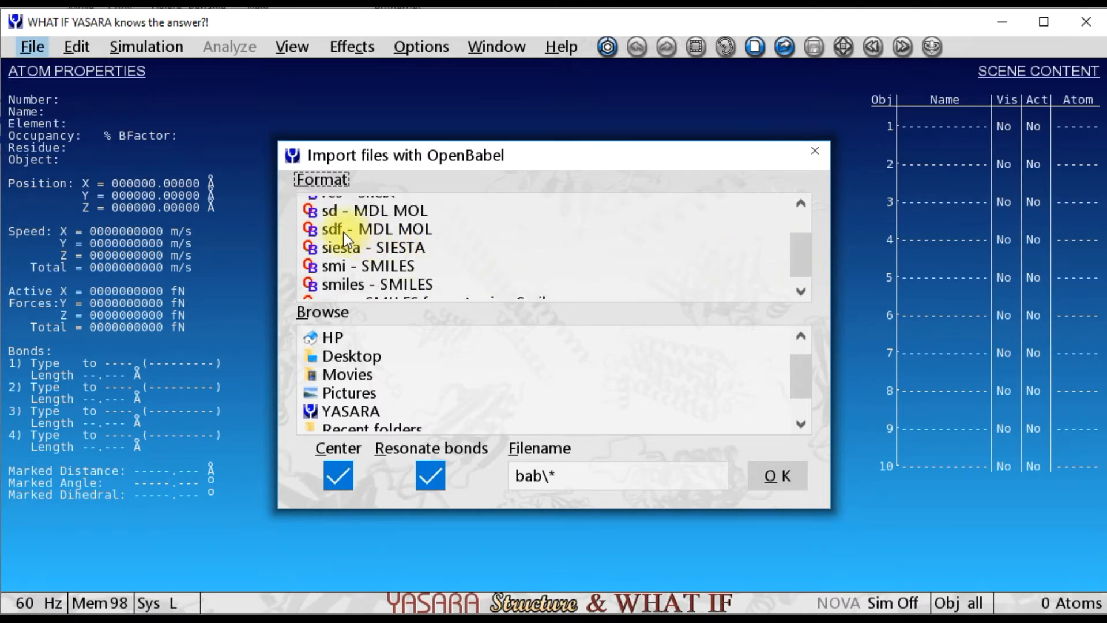
{"action": "left_click", "coordinate": [379, 229]}
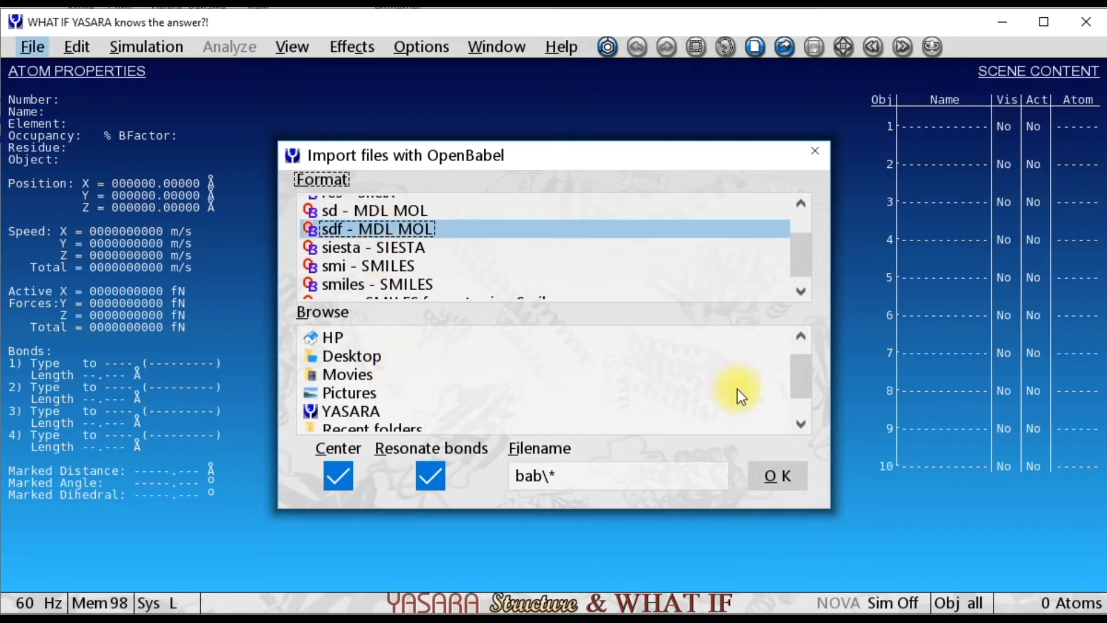
- Import Structure2D_CID_2244.sdf from D:\1_Yasara with centering and resonate bonds enabled, and rotate the loaded molecule to view it from different angles
{"action": "left_click", "coordinate": [804, 344]}
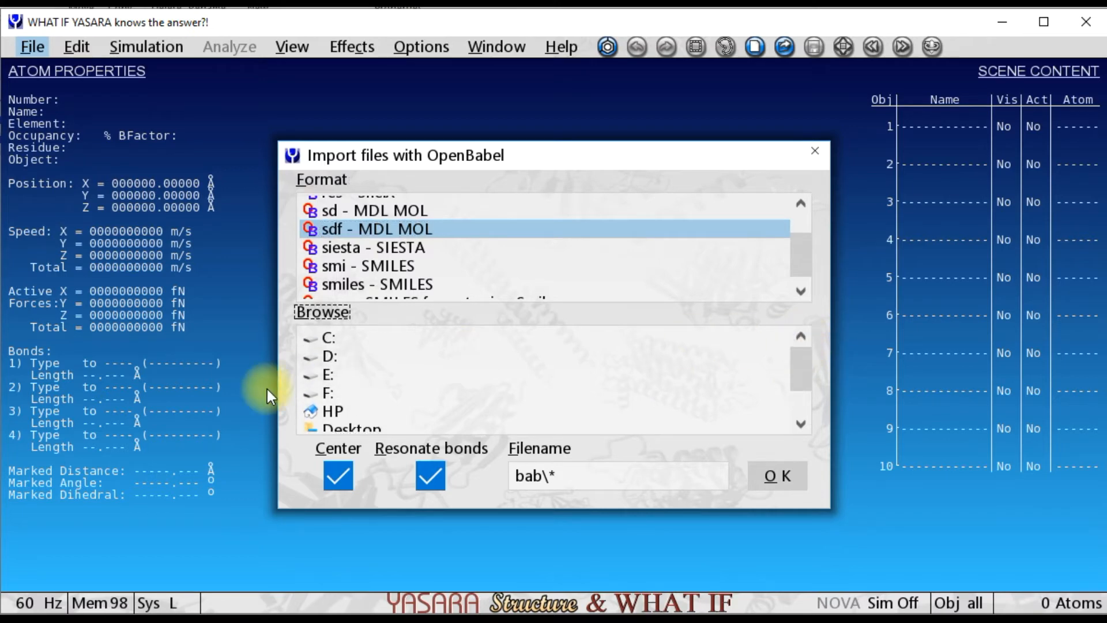
{"action": "left_click", "coordinate": [328, 358]}
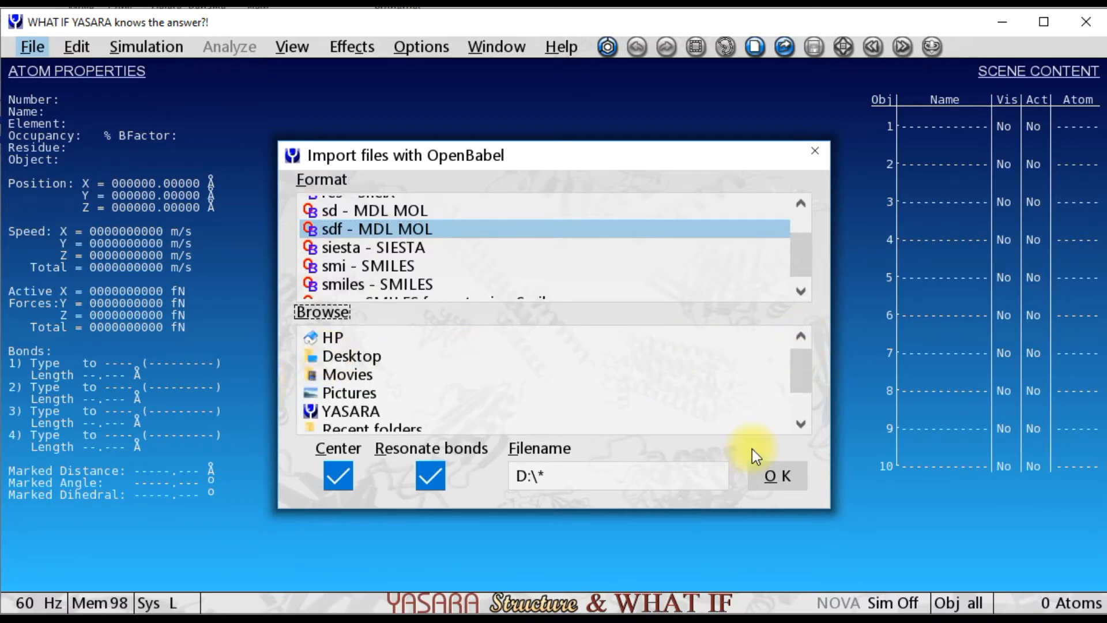
{"action": "left_click", "coordinate": [796, 422]}
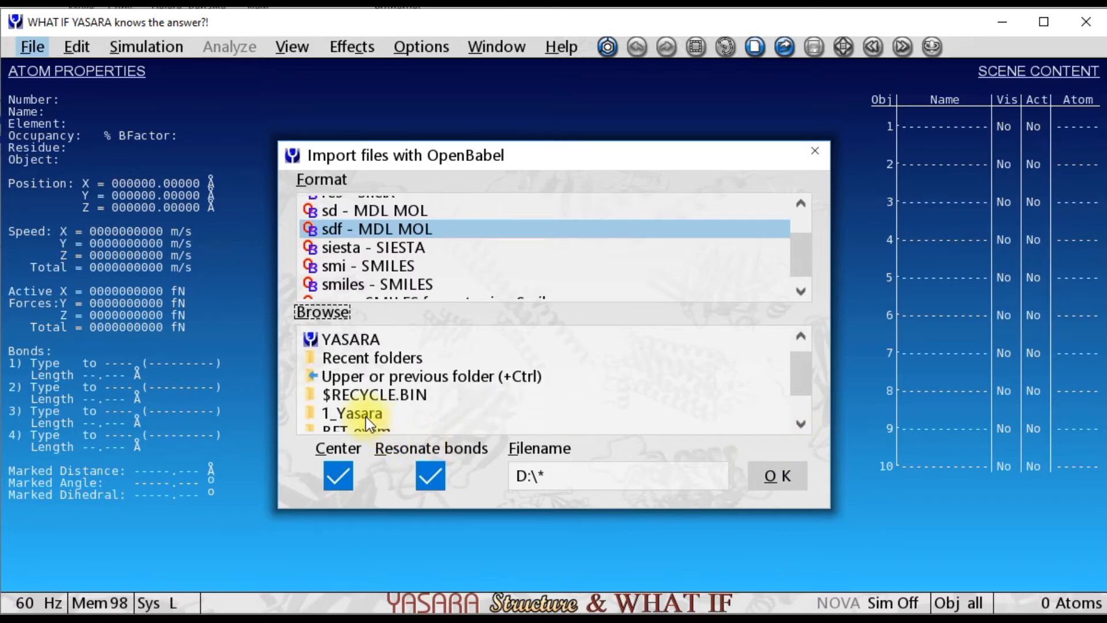
{"action": "left_click", "coordinate": [366, 414]}
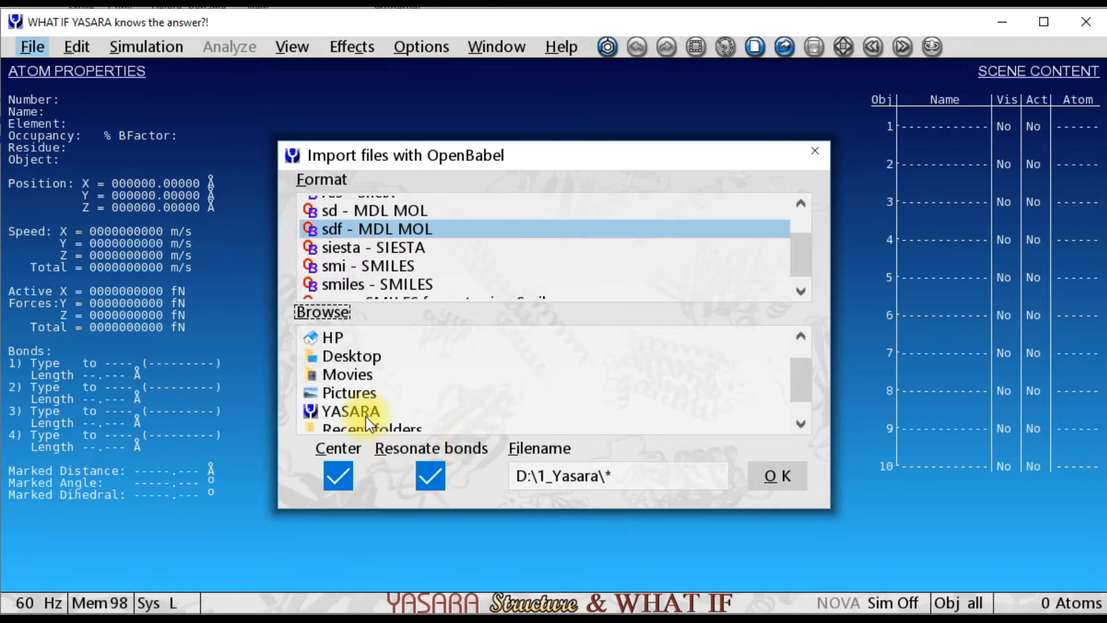
{"action": "left_click", "coordinate": [801, 426]}
{"action": "left_click", "coordinate": [802, 426]}
{"action": "left_click", "coordinate": [801, 425]}
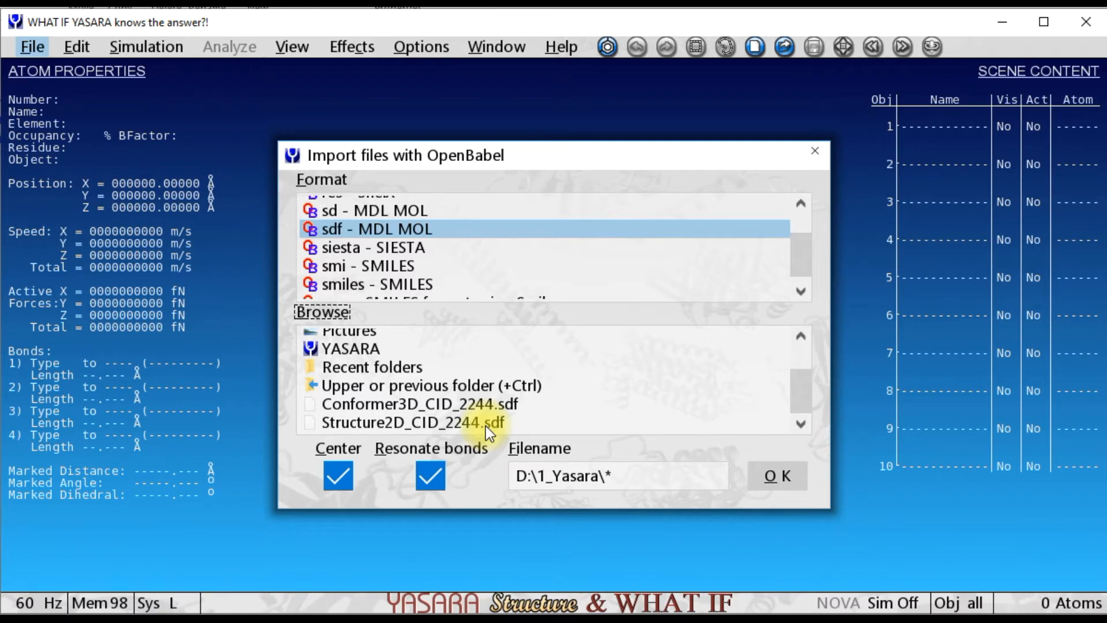
{"action": "left_click", "coordinate": [396, 425]}
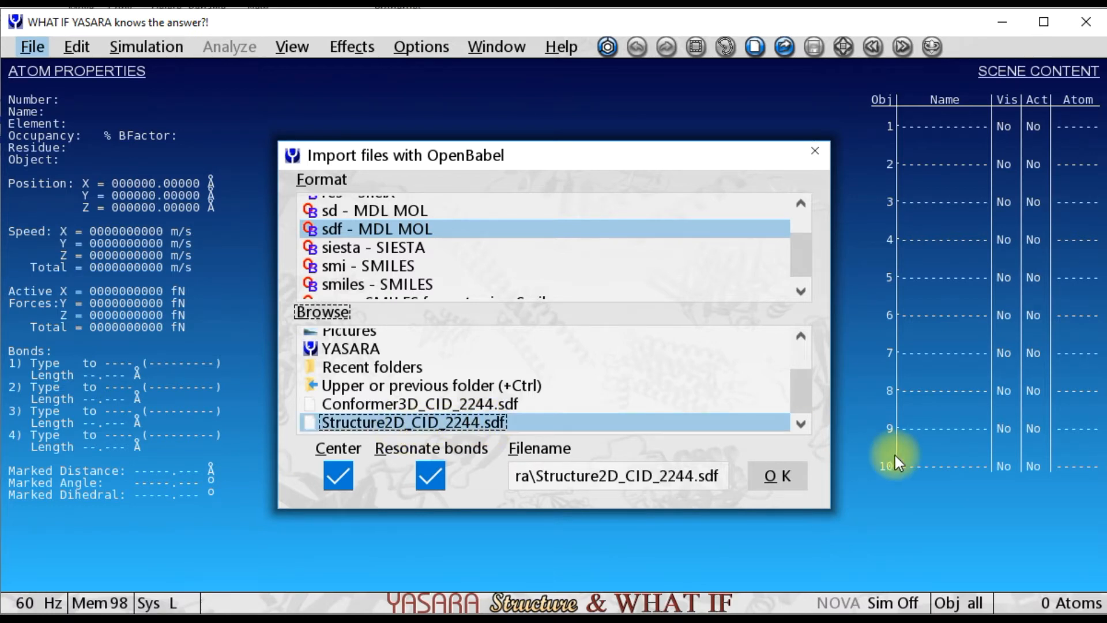
{"action": "left_click", "coordinate": [777, 476]}
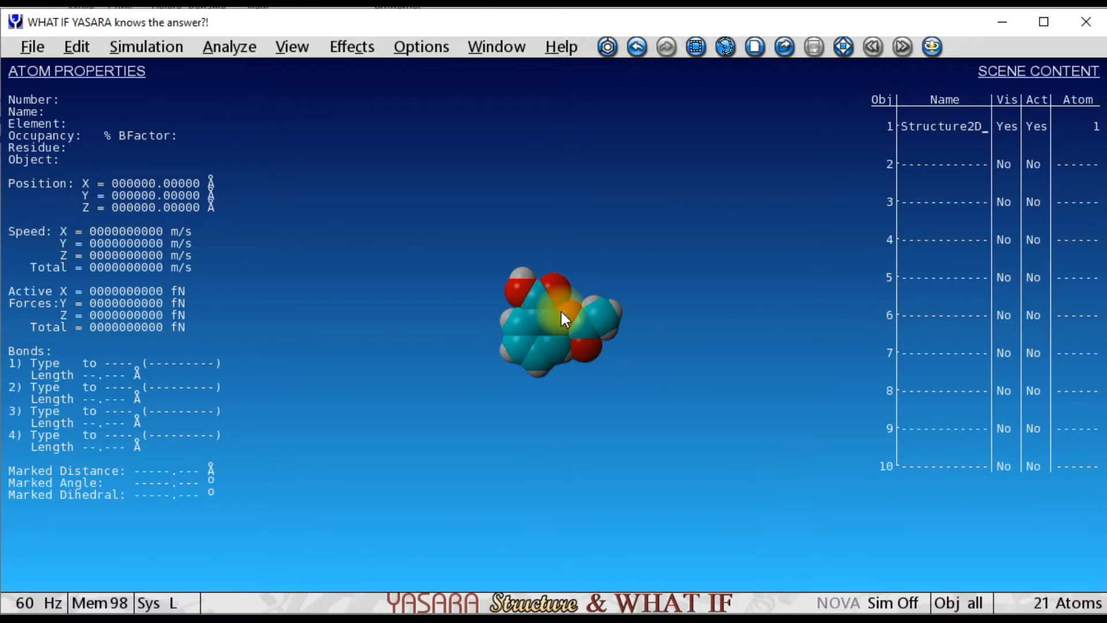
{"action": "left_click_drag", "start_coordinate": [562, 310], "coordinate": [560, 365]}
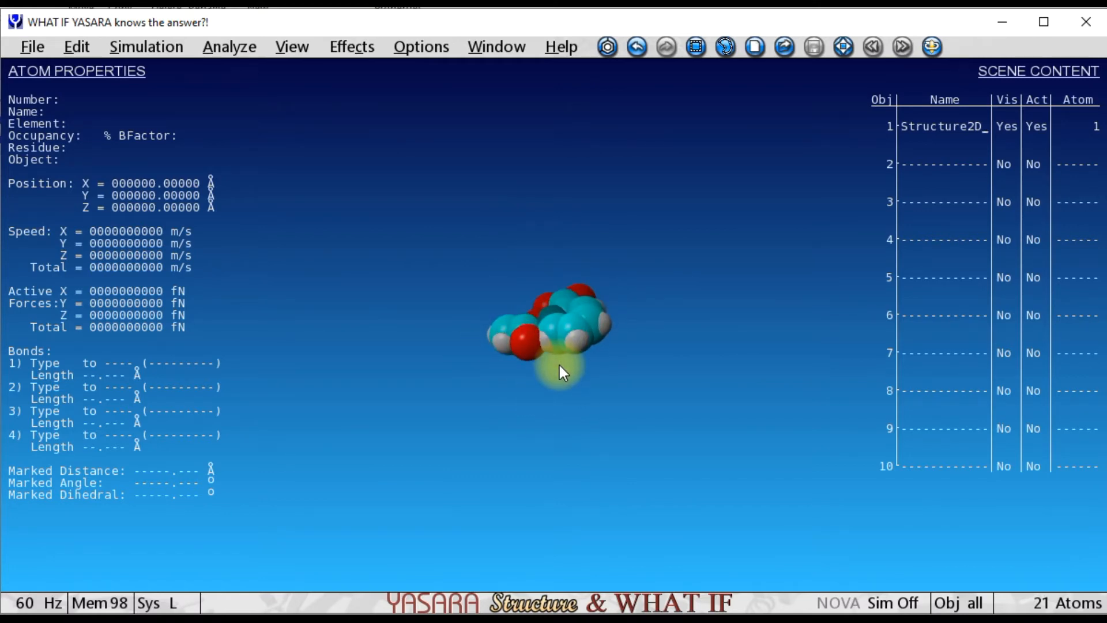
{"action": "left_click_drag", "start_coordinate": [565, 276], "coordinate": [568, 376]}
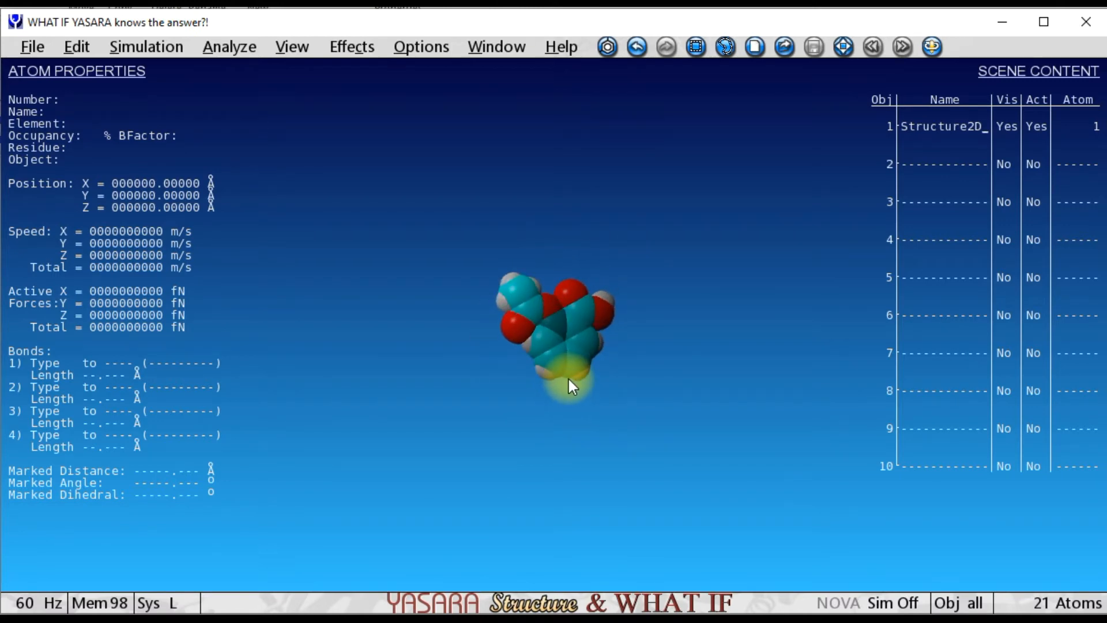
- Run the energy minimization experiment on the loaded 2D aspirin structure and open the console to read the final energy
{"action": "left_click", "coordinate": [432, 50]}
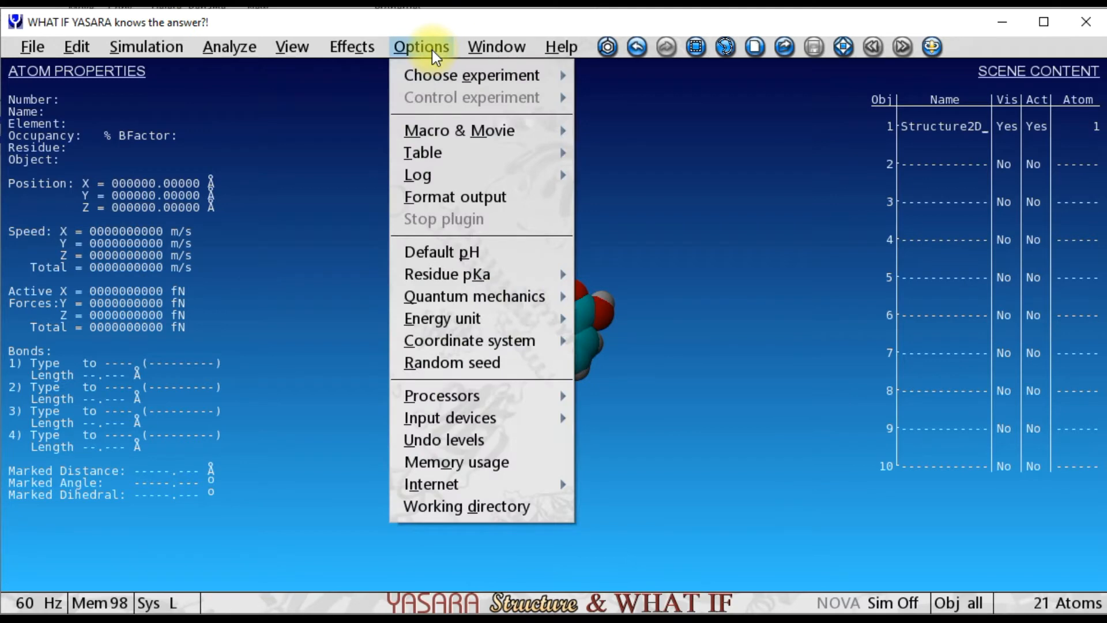
{"action": "mouse_move", "coordinate": [438, 75]}
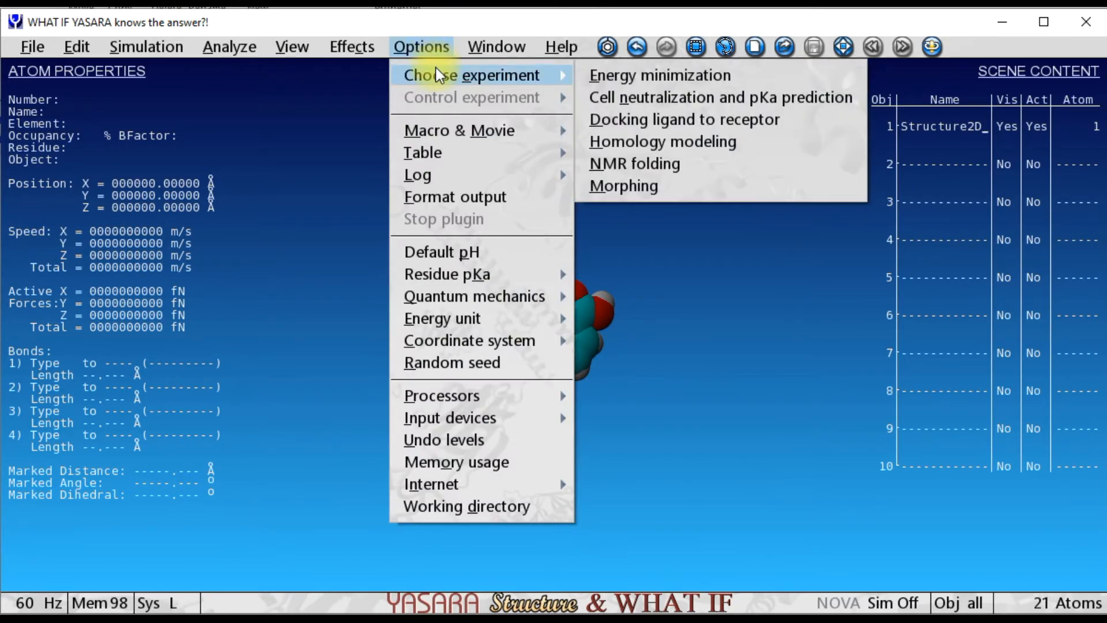
{"action": "left_click", "coordinate": [600, 74]}
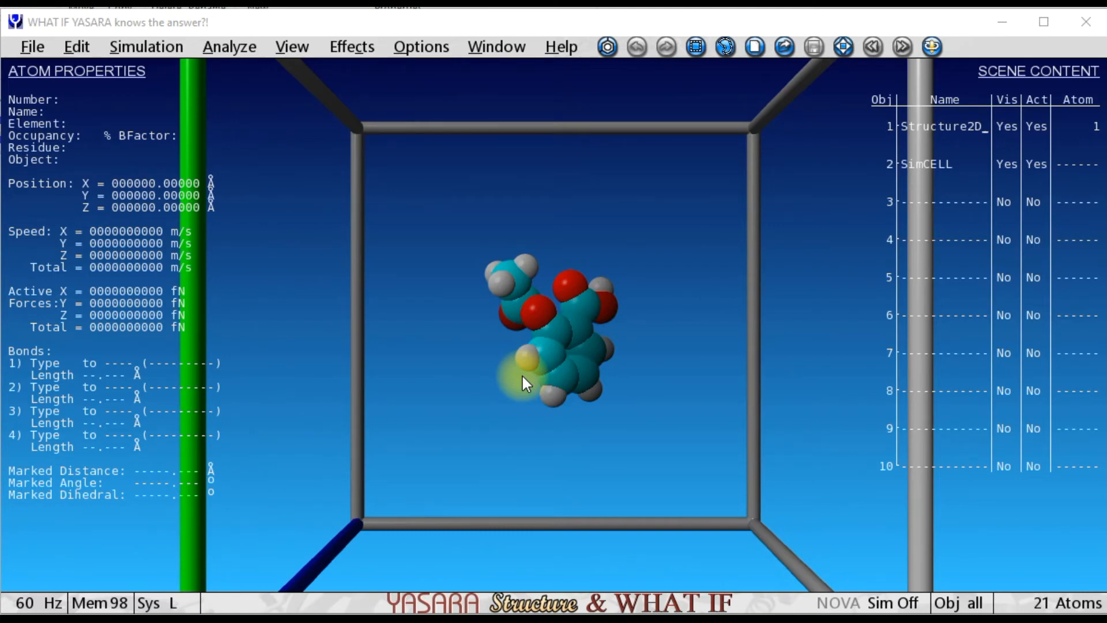
{"action": "key", "text": "space"}
{"action": "mouse_move", "coordinate": [457, 600]}
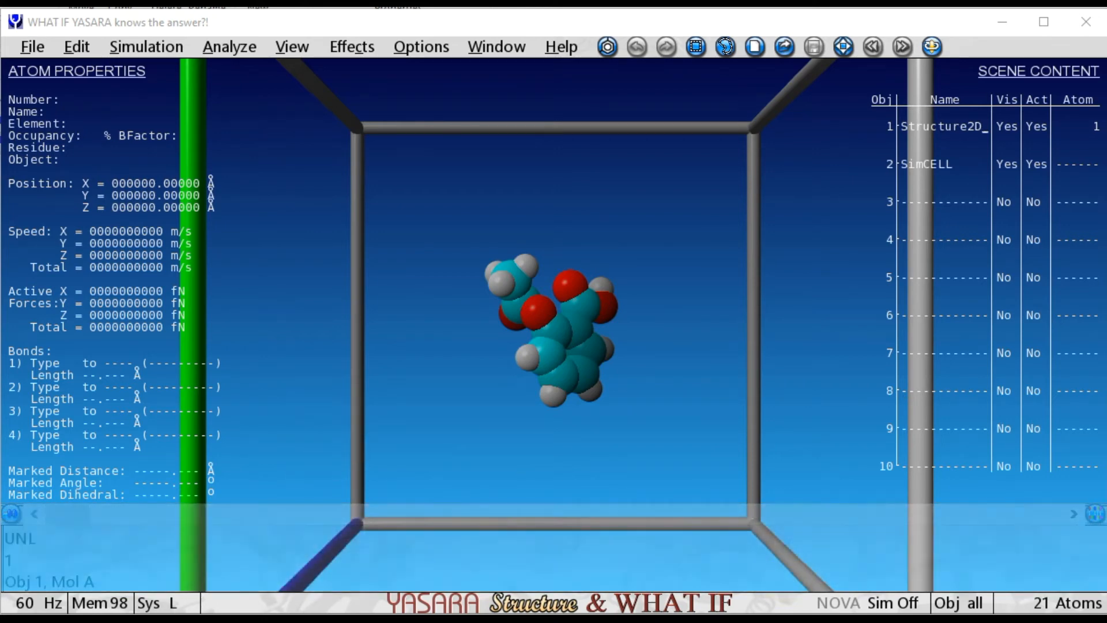
{"action": "key", "text": "space"}
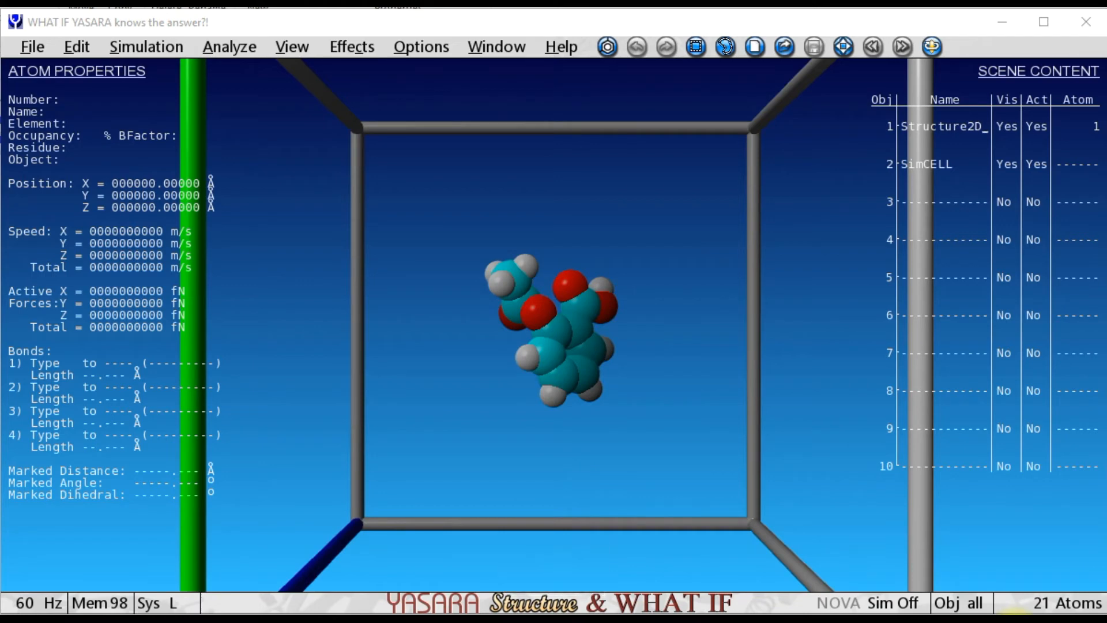
{"action": "key", "text": "space"}
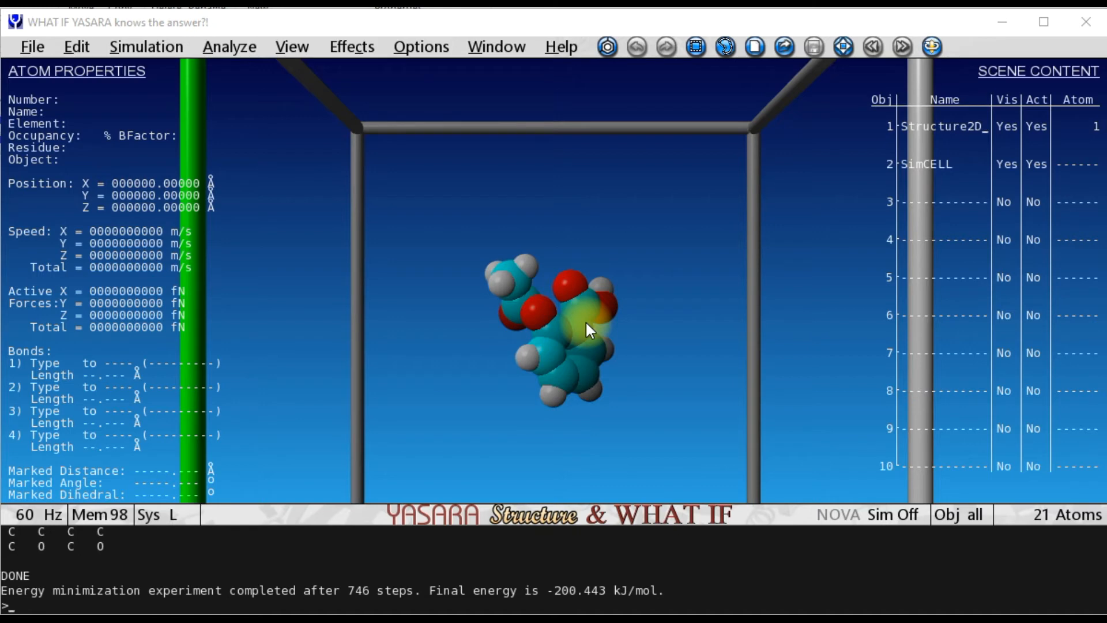
- Start exporting the minimized Structure2D object in another file format, choosing "sdf - MDL MOL" as the format
{"action": "left_click", "coordinate": [36, 49]}
{"action": "mouse_move", "coordinate": [112, 184]}
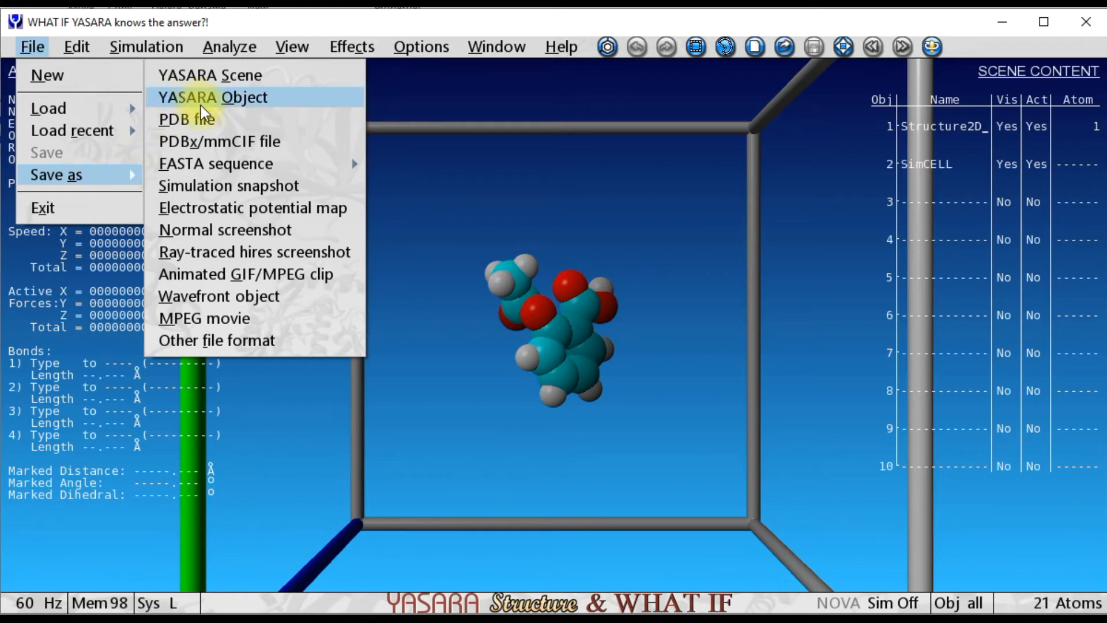
{"action": "left_click", "coordinate": [199, 339]}
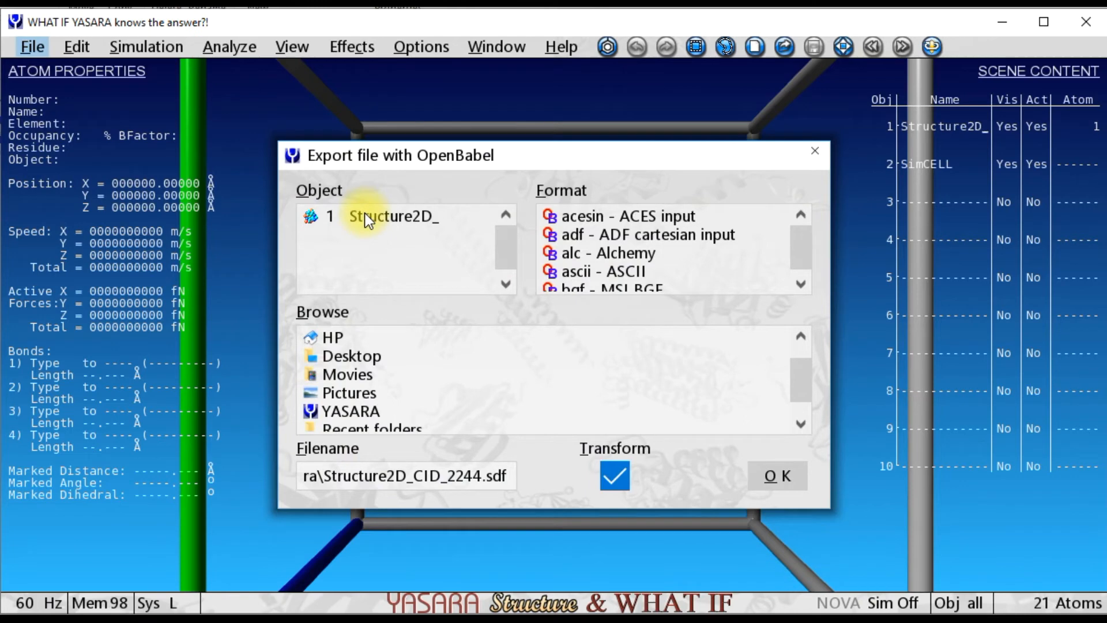
{"action": "left_click", "coordinate": [364, 213]}
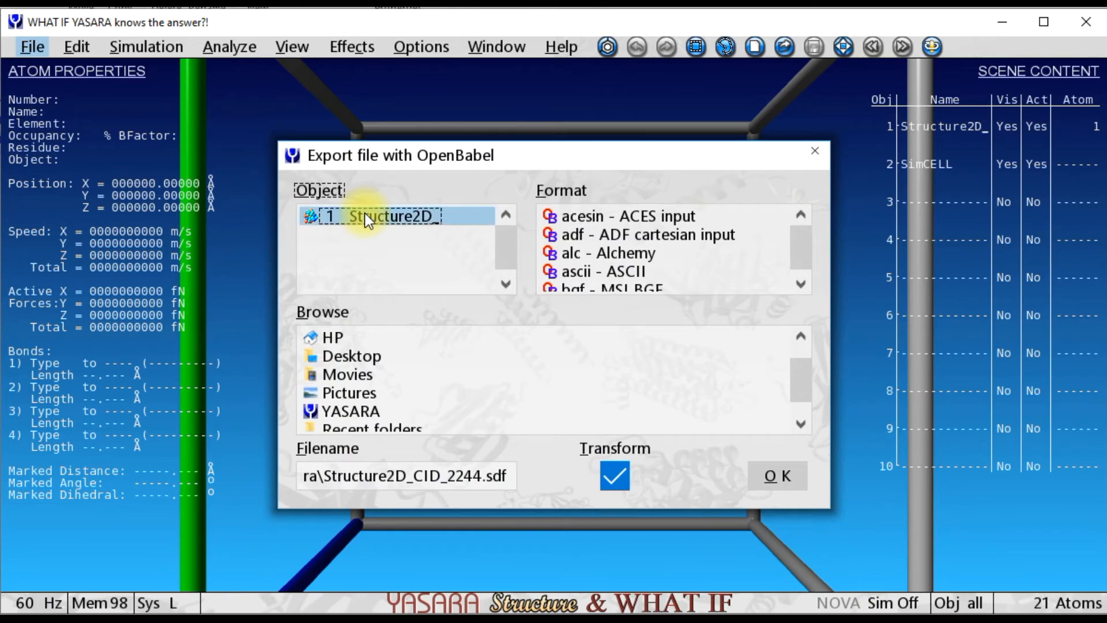
{"action": "left_click", "coordinate": [799, 282]}
{"action": "mouse_move", "coordinate": [798, 281]}
{"action": "left_mouse_down"}
{"action": "mouse_move", "coordinate": [799, 250]}
{"action": "mouse_move", "coordinate": [799, 277]}
{"action": "left_mouse_up"}
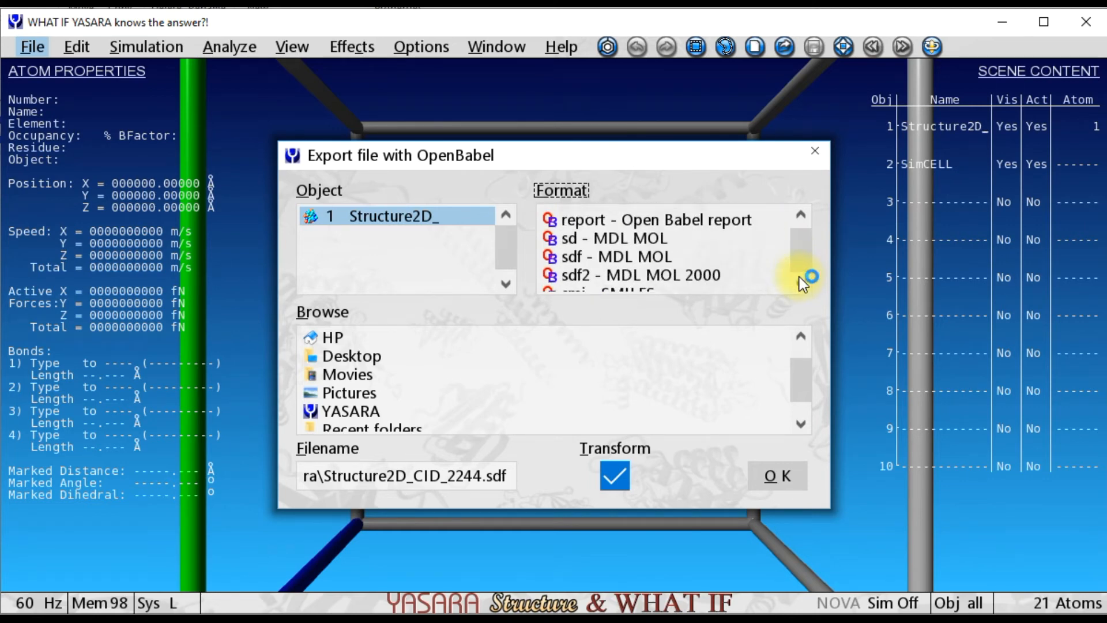
{"action": "left_click", "coordinate": [641, 259]}
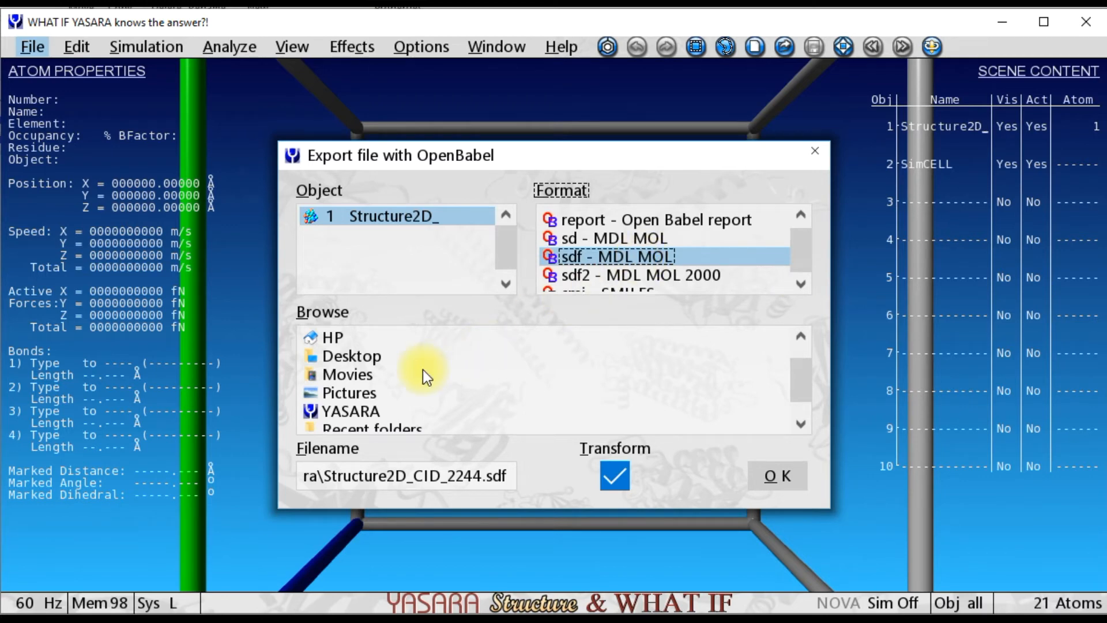
- Append _EM to the filename and export the object as Structure2D_CID_2244_EM.sdf in the same folder
{"action": "left_click_drag", "start_coordinate": [800, 424], "coordinate": [801, 424]}
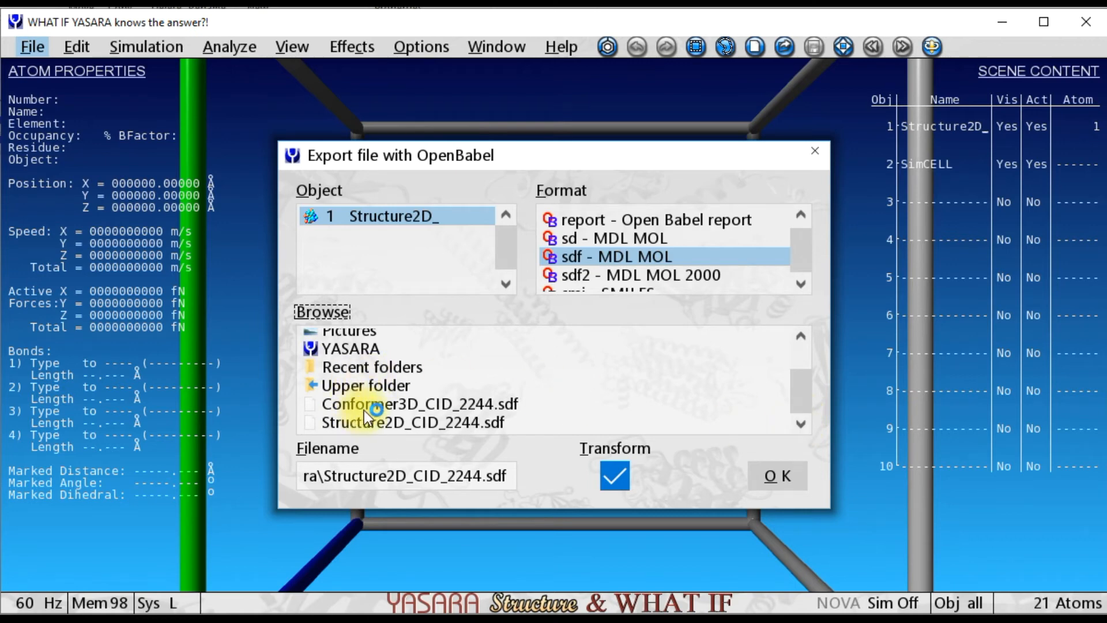
{"action": "left_click", "coordinate": [483, 479]}
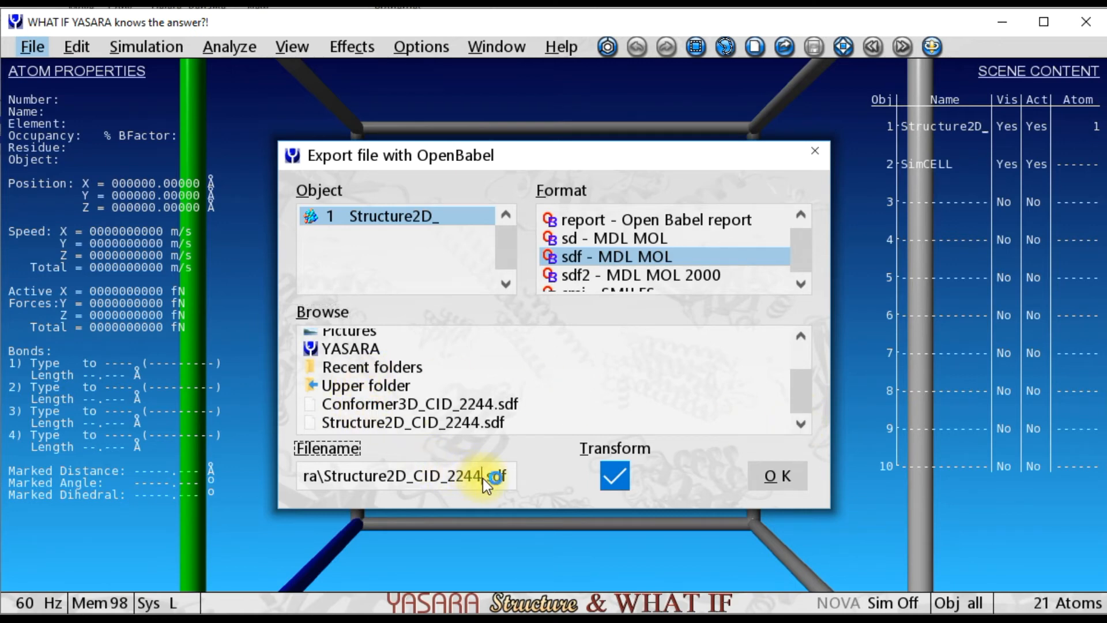
{"action": "type", "text": "_"}
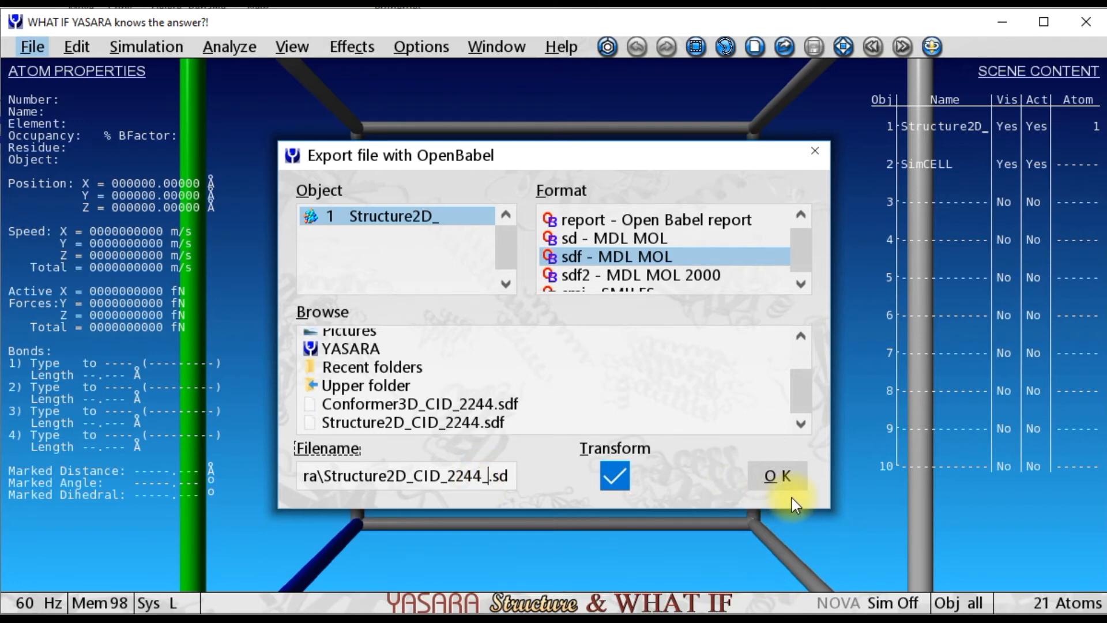
{"action": "type", "text": "EM"}
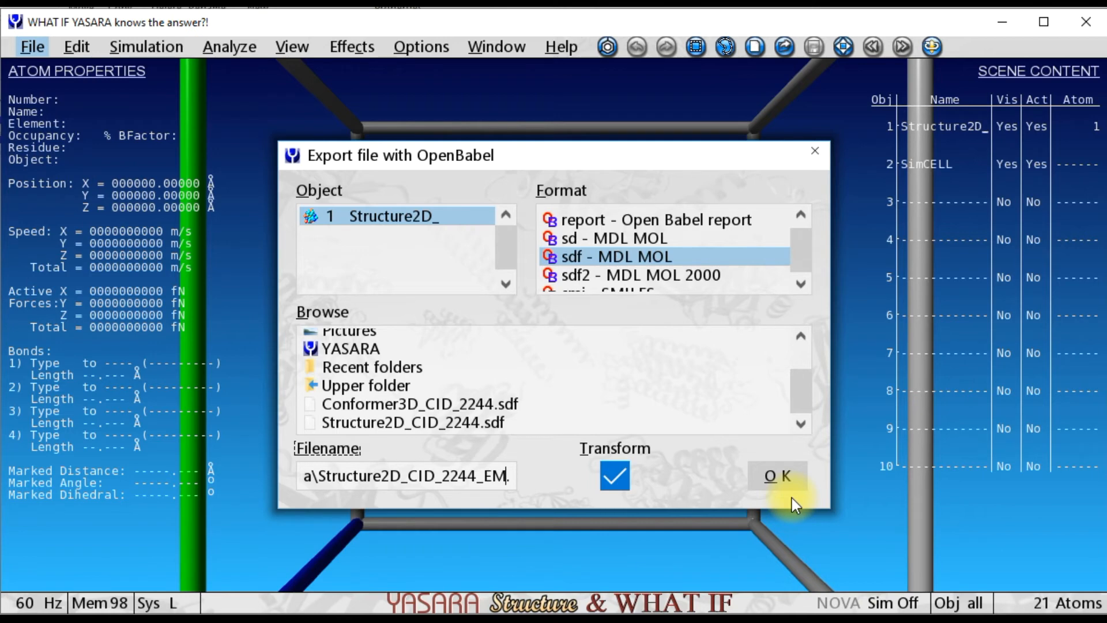
{"action": "left_click", "coordinate": [784, 476]}
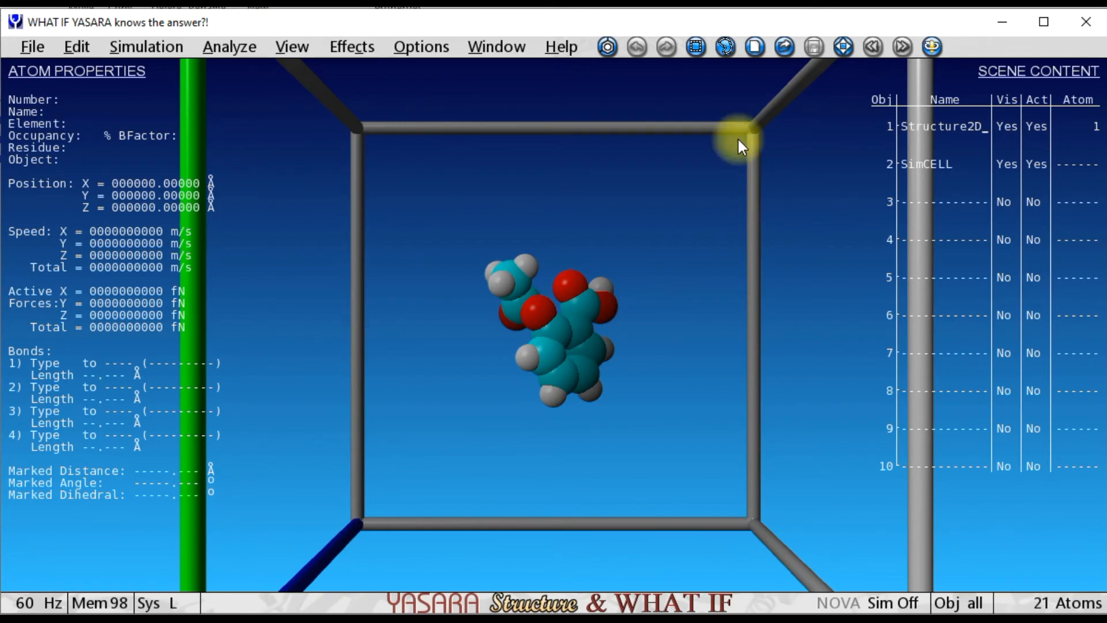
- Clear the scene and start importing a file in another format, choosing "sdf - MDL MOL" as the format
{"action": "left_click", "coordinate": [756, 47]}
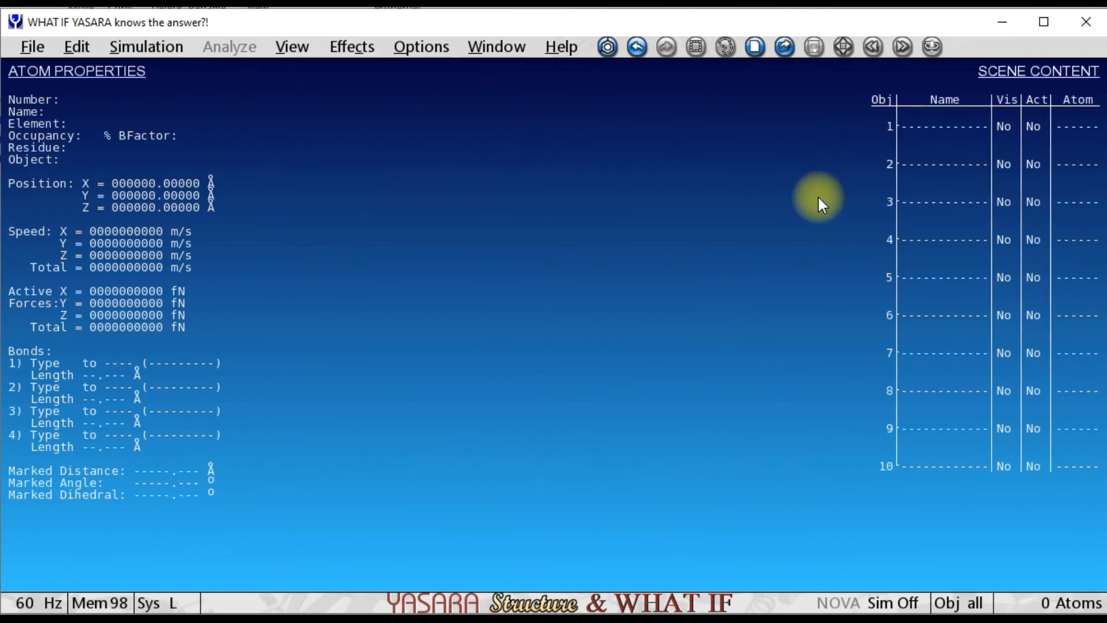
{"action": "left_click", "coordinate": [33, 48]}
{"action": "mouse_move", "coordinate": [65, 108]}
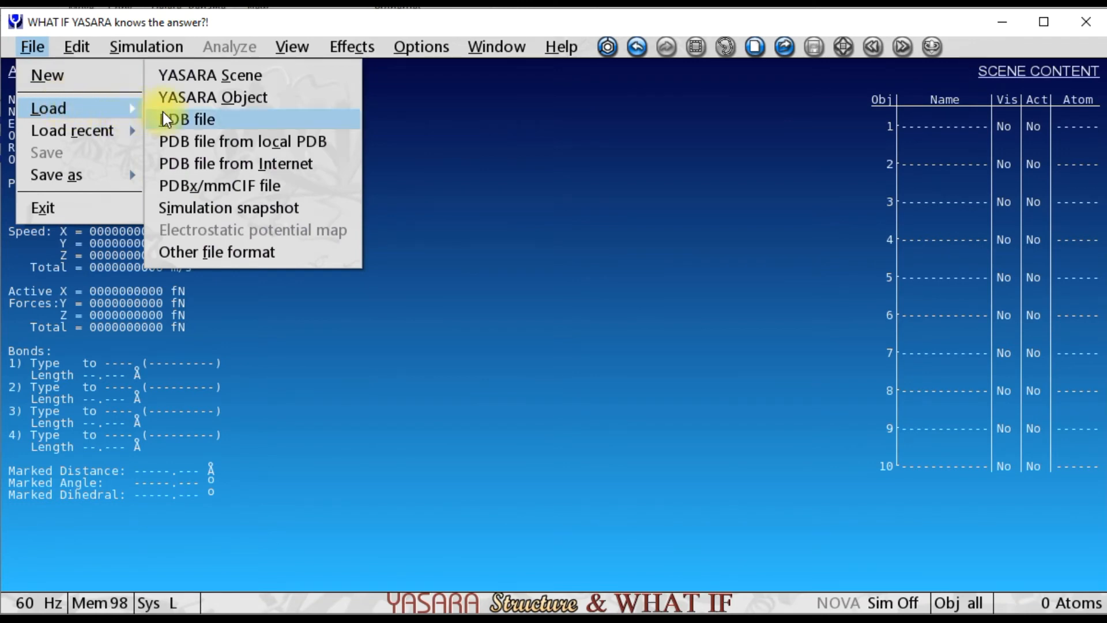
{"action": "left_click", "coordinate": [192, 245]}
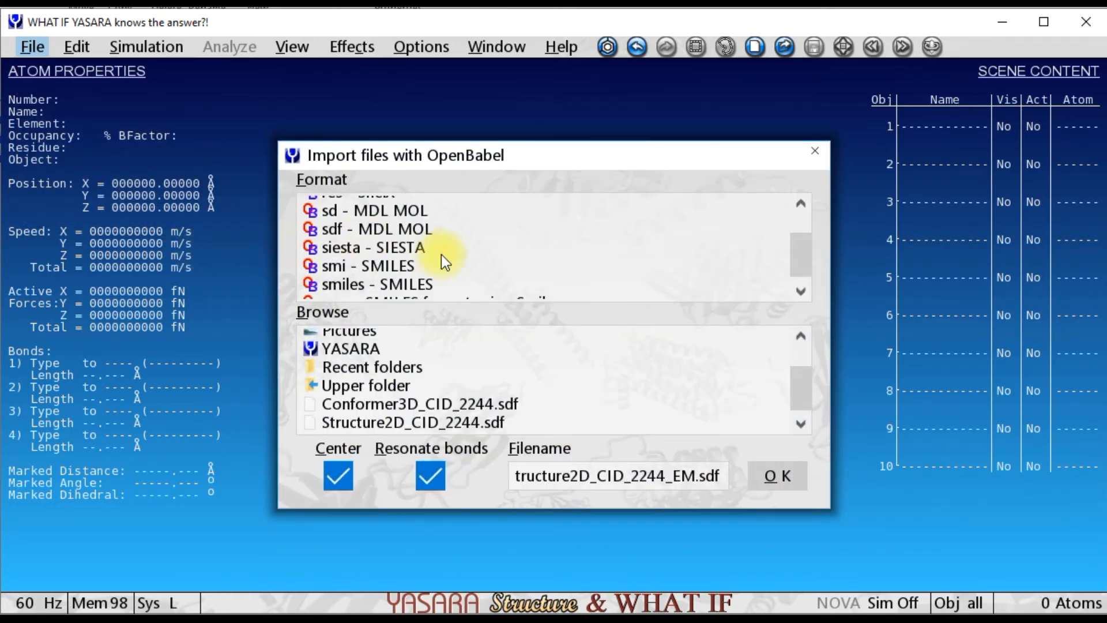
{"action": "scroll", "coordinate": [441, 255], "scroll_direction": "down", "scroll_amount": 2}
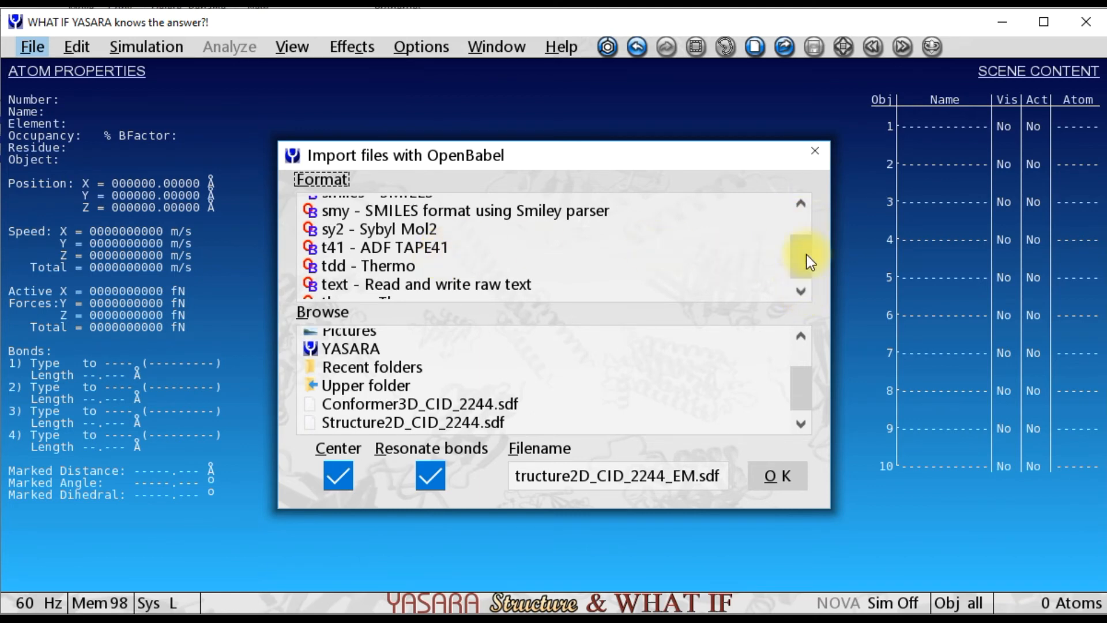
{"action": "left_click", "coordinate": [801, 204]}
{"action": "left_click", "coordinate": [801, 205]}
{"action": "left_click", "coordinate": [801, 204]}
{"action": "left_click", "coordinate": [801, 204]}
{"action": "left_click", "coordinate": [801, 205]}
{"action": "left_click", "coordinate": [394, 224]}
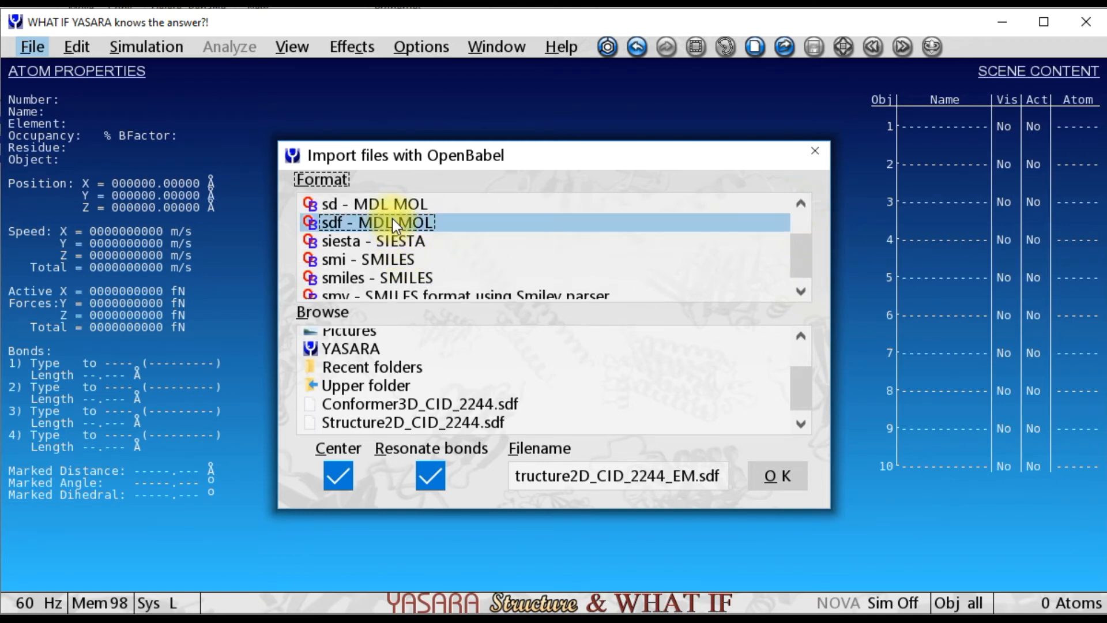
- Import Conformer3D_CID_2244.sdf with centering and resonate bonds enabled, and rotate the loaded molecule to inspect it
{"action": "left_click", "coordinate": [801, 425]}
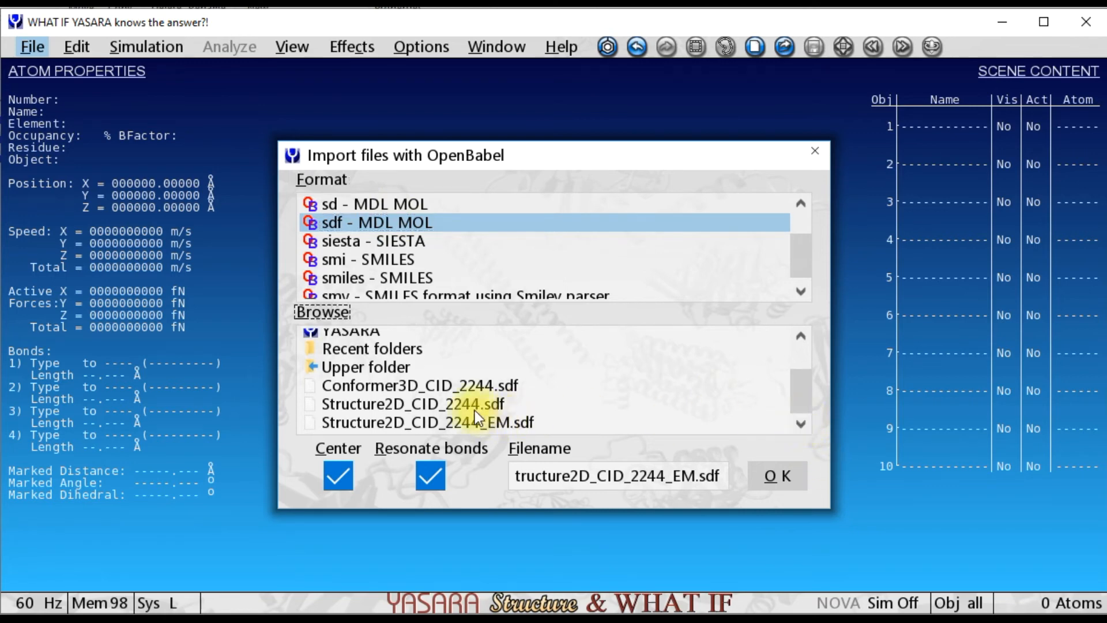
{"action": "left_click", "coordinate": [452, 386]}
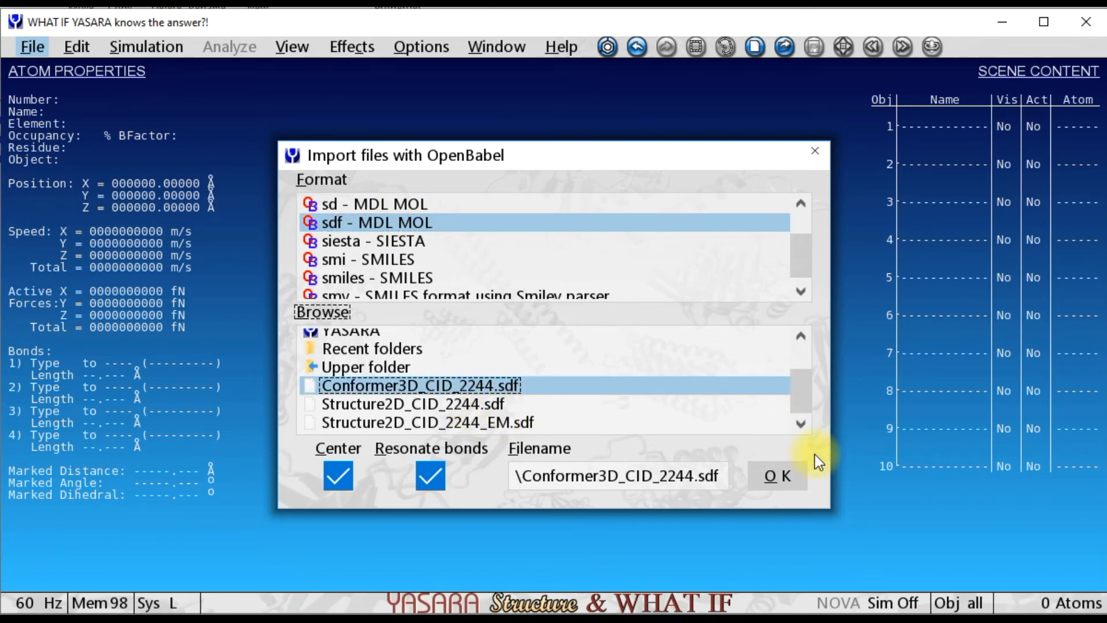
{"action": "left_click", "coordinate": [783, 480]}
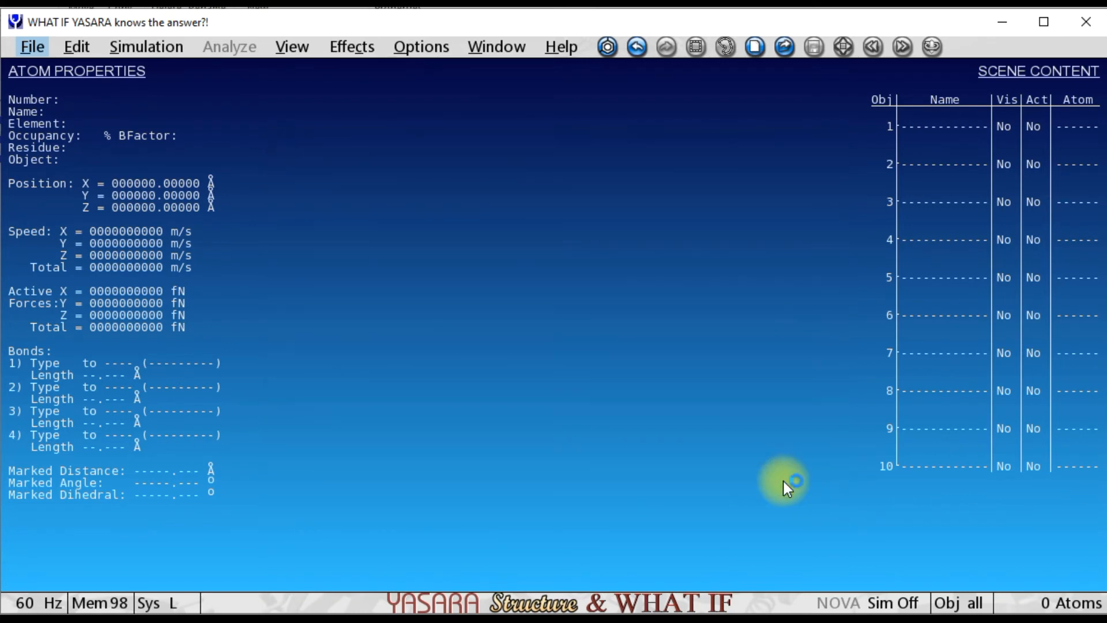
{"action": "left_click_drag", "start_coordinate": [586, 313], "coordinate": [560, 332]}
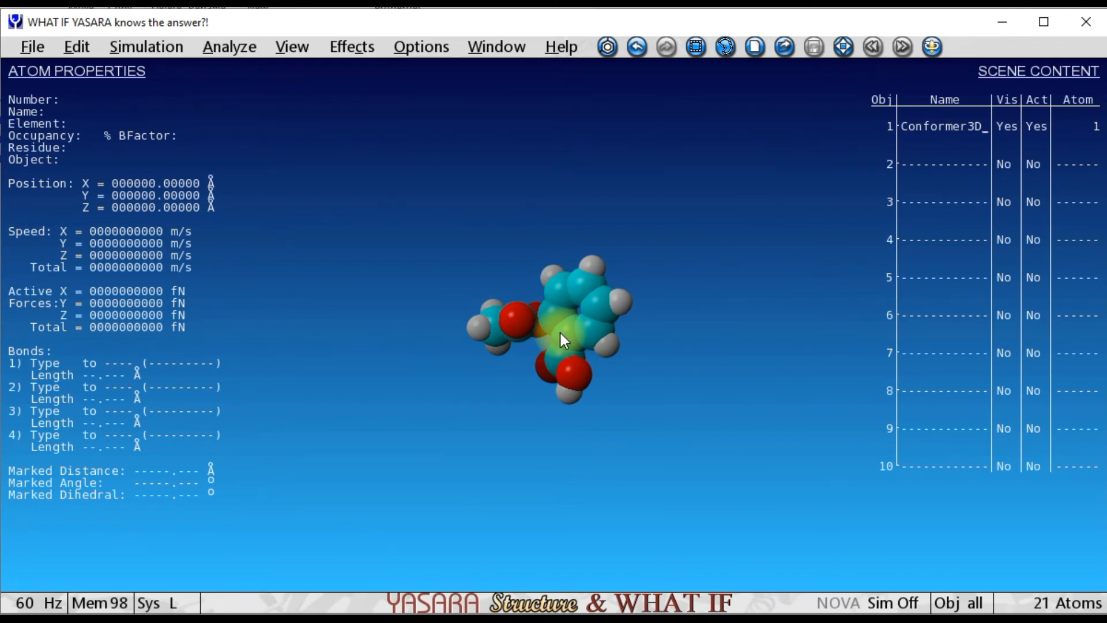
{"action": "left_click_drag", "start_coordinate": [559, 331], "coordinate": [533, 292]}
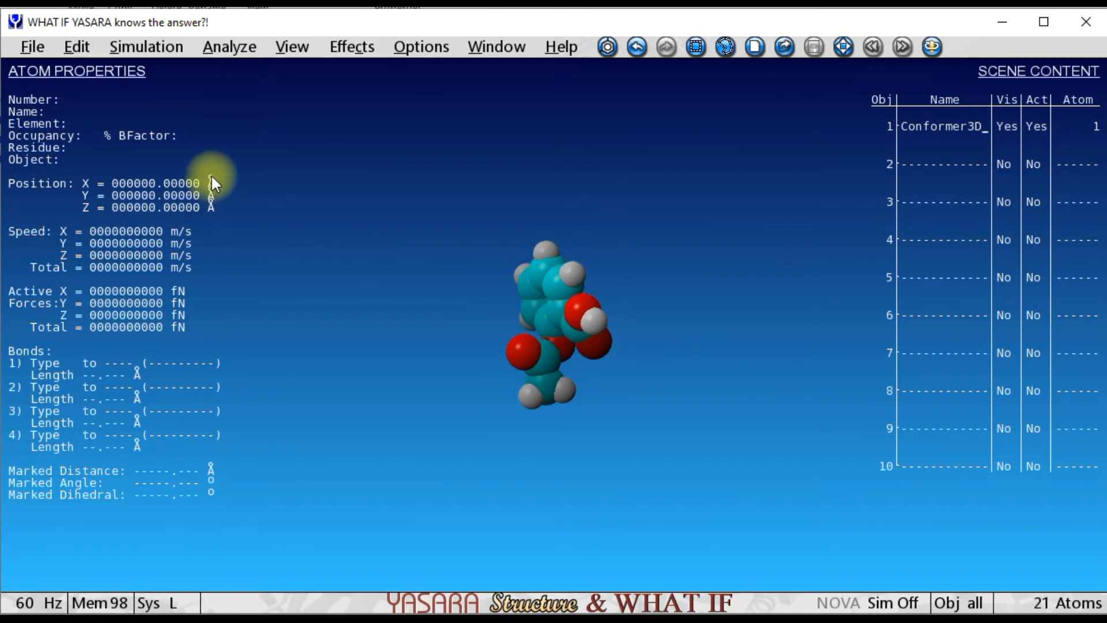
- Run the energy minimization experiment on the loaded 3D aspirin conformer and open the console to read the final energy
{"action": "left_click", "coordinate": [428, 46]}
{"action": "mouse_move", "coordinate": [431, 71]}
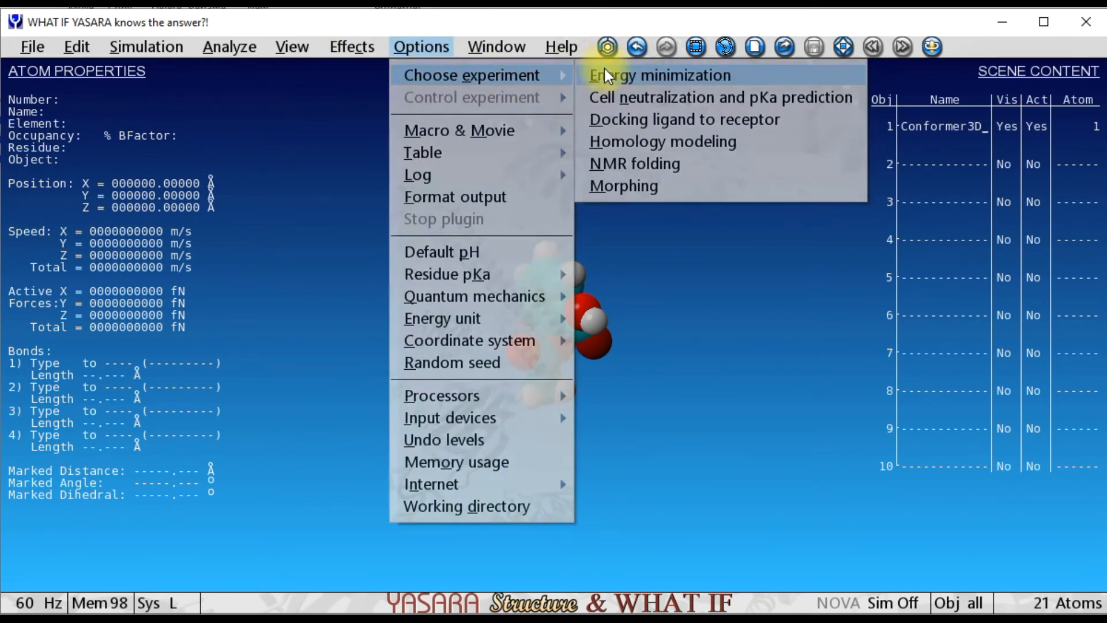
{"action": "left_click", "coordinate": [605, 72]}
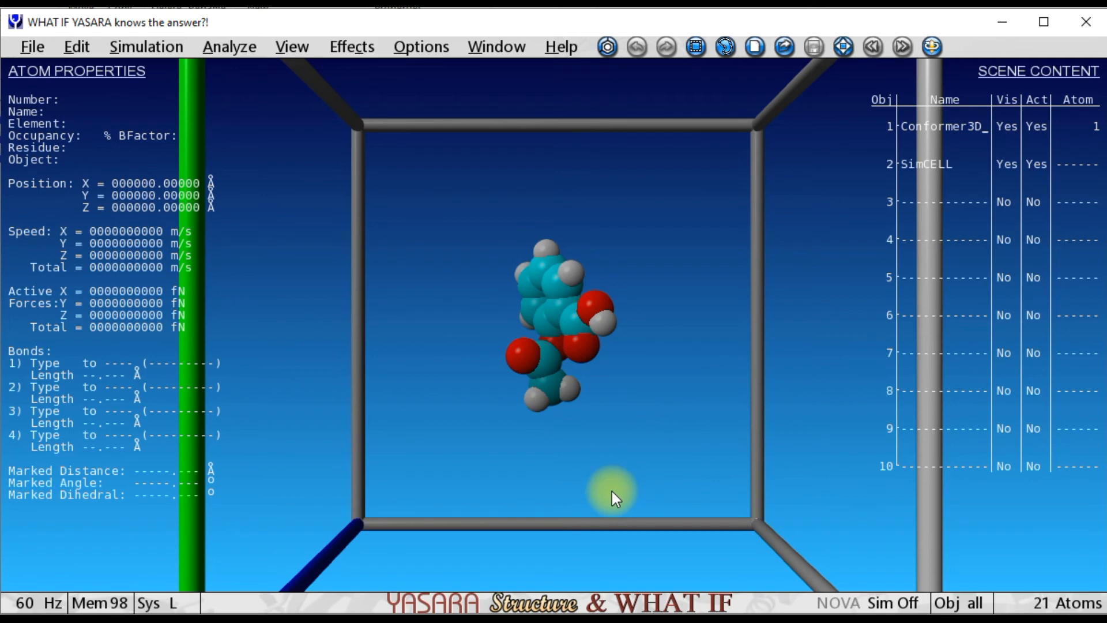
{"action": "mouse_move", "coordinate": [546, 558]}
{"action": "key", "text": "space"}
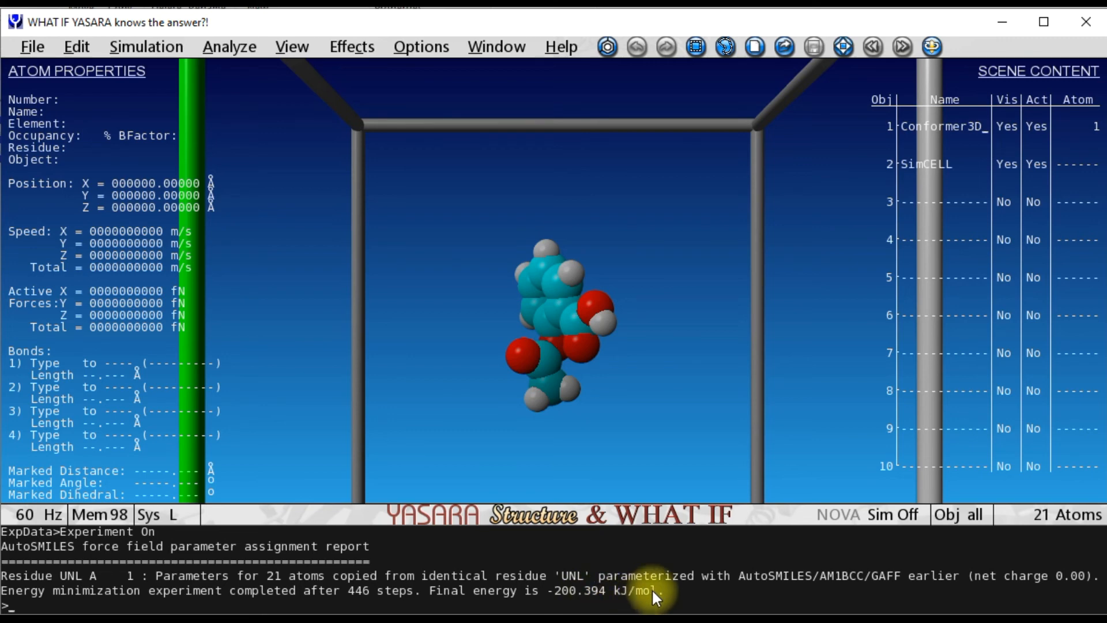
- Export the minimized Conformer3D object in "sdf - MDL MOL" format as Conformer3D_CID_2244_EM.sdf
{"action": "left_click", "coordinate": [33, 46]}
{"action": "mouse_move", "coordinate": [86, 173]}
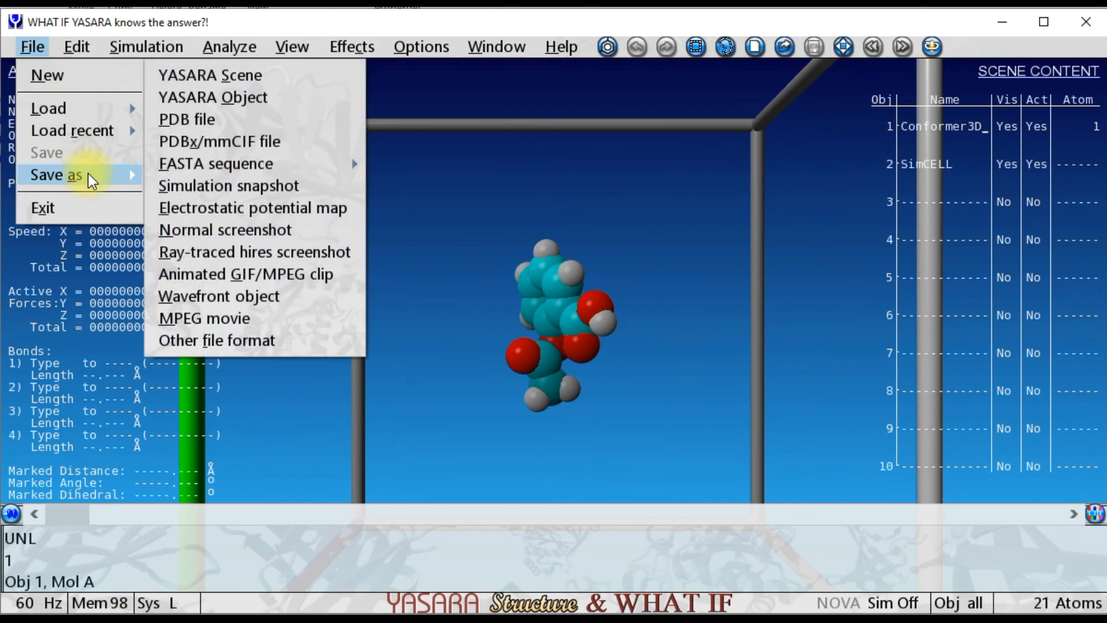
{"action": "left_click", "coordinate": [205, 334]}
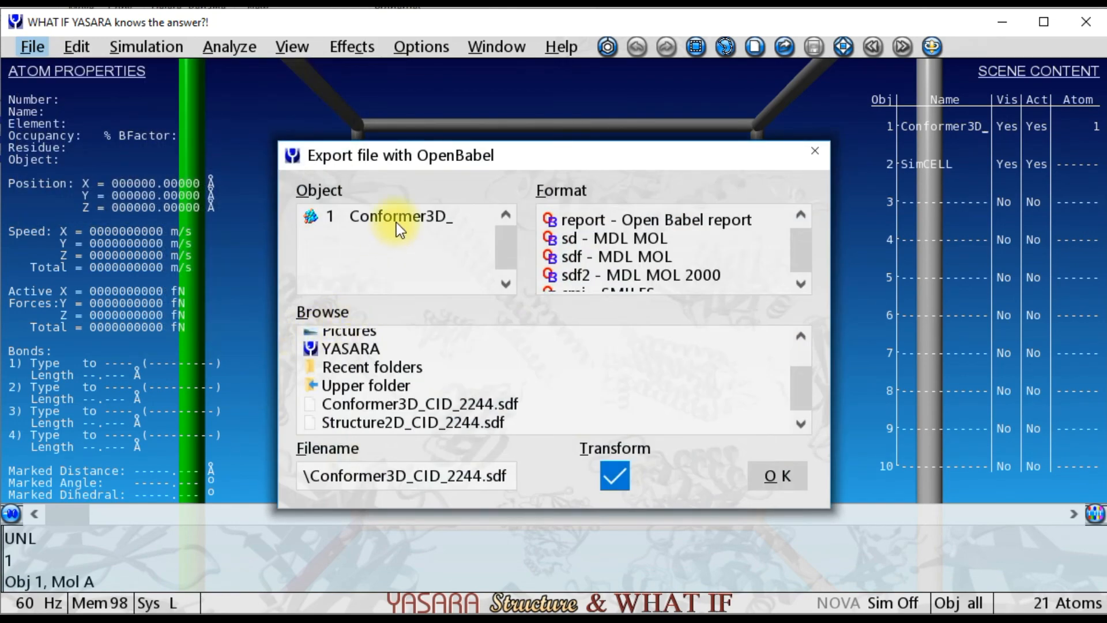
{"action": "left_click", "coordinate": [397, 223]}
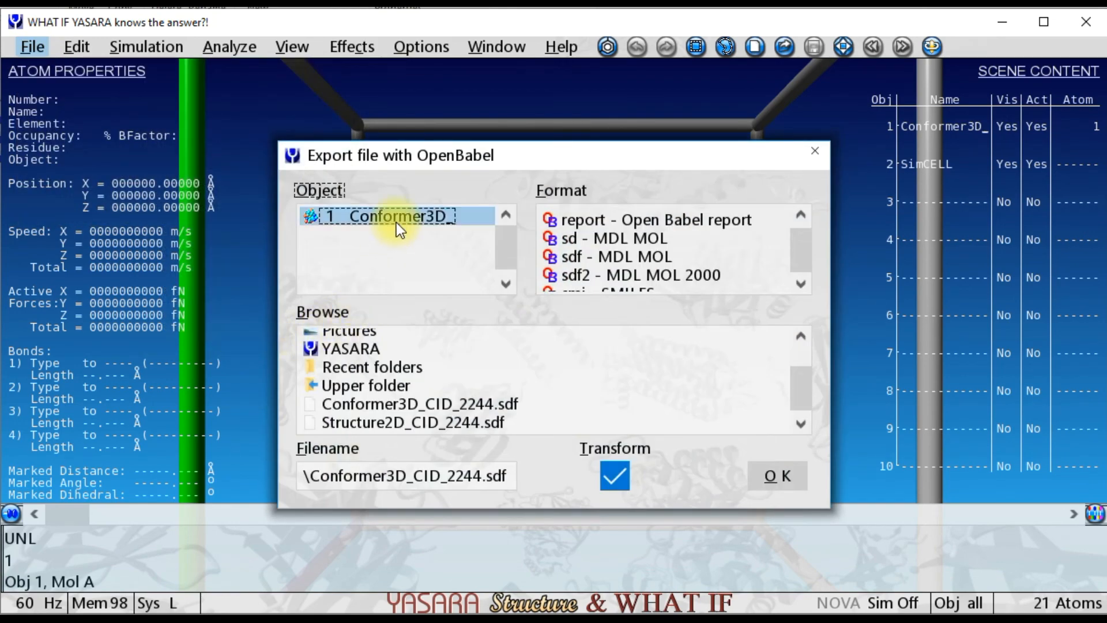
{"action": "left_click", "coordinate": [655, 254]}
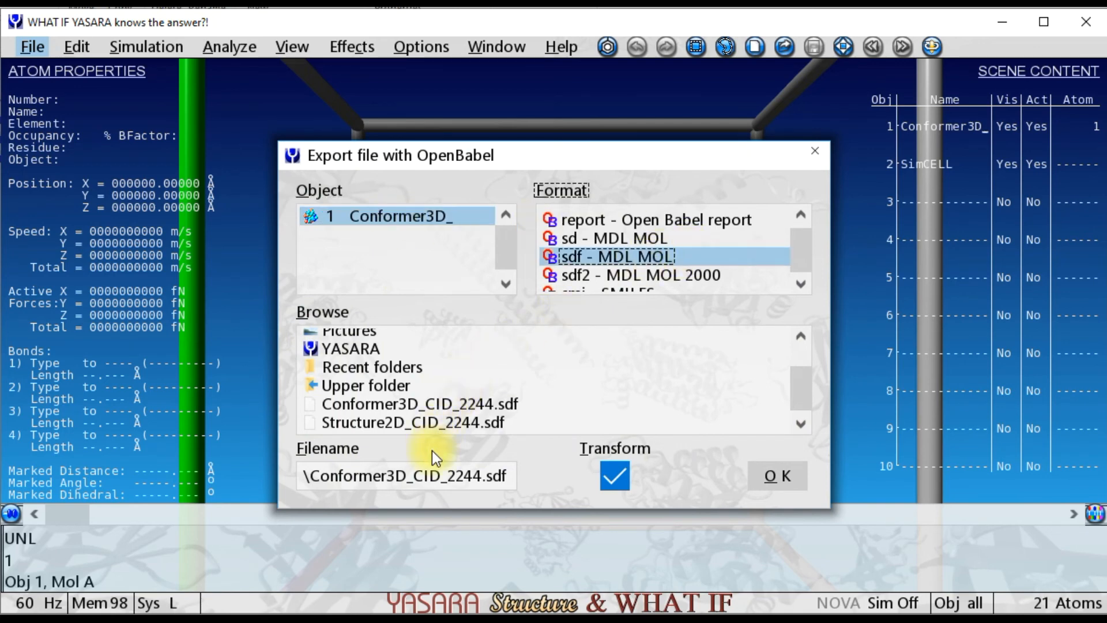
{"action": "left_click", "coordinate": [479, 477]}
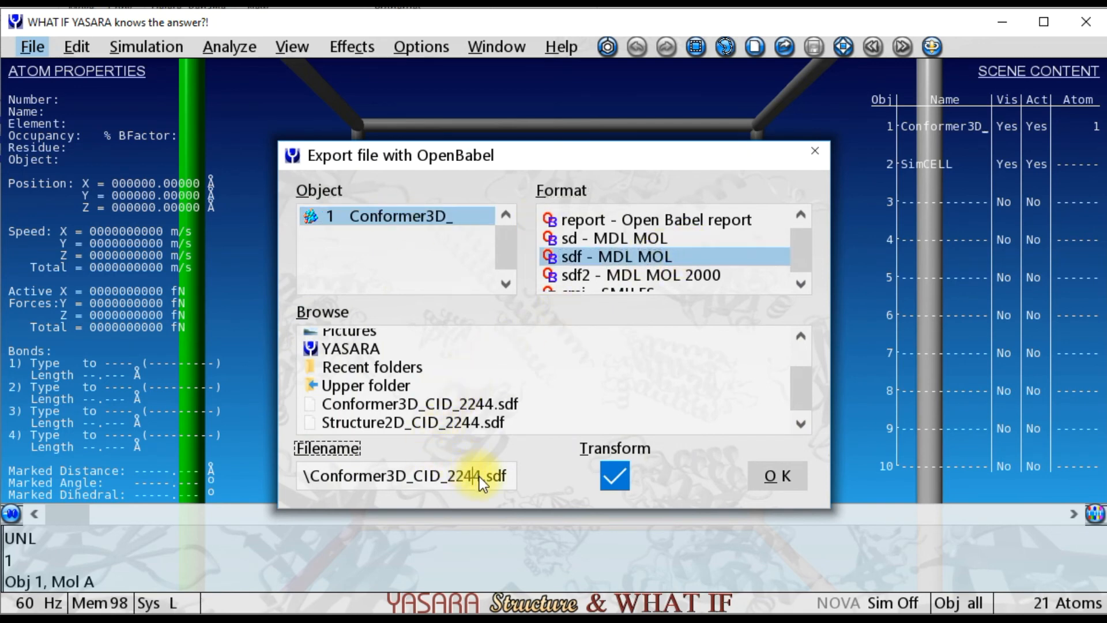
{"action": "key", "text": "Right"}
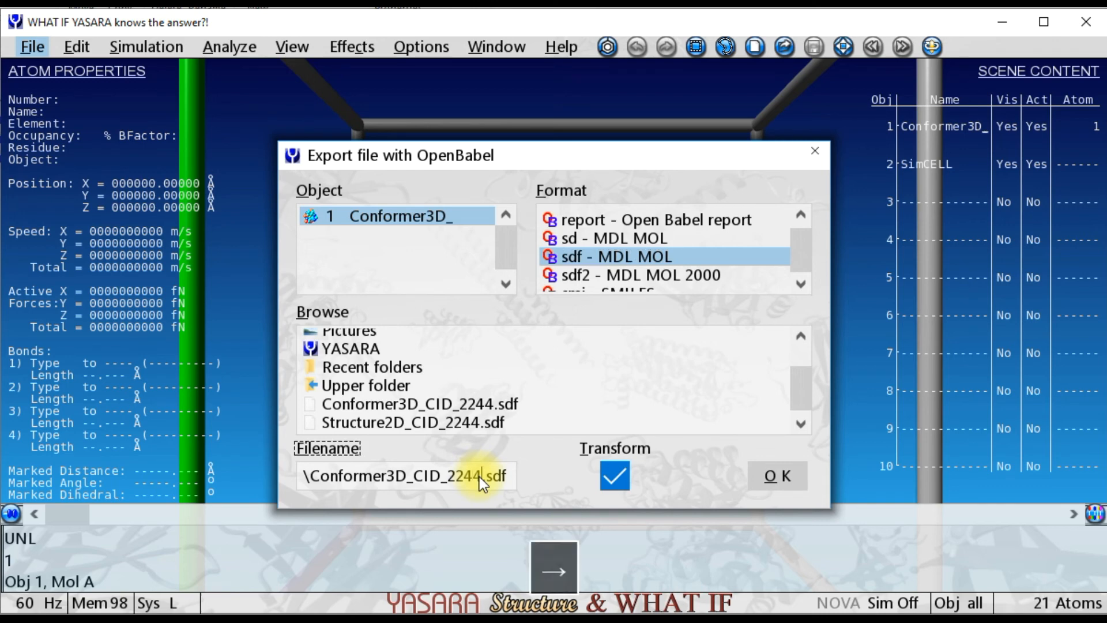
{"action": "type", "text": "_"}
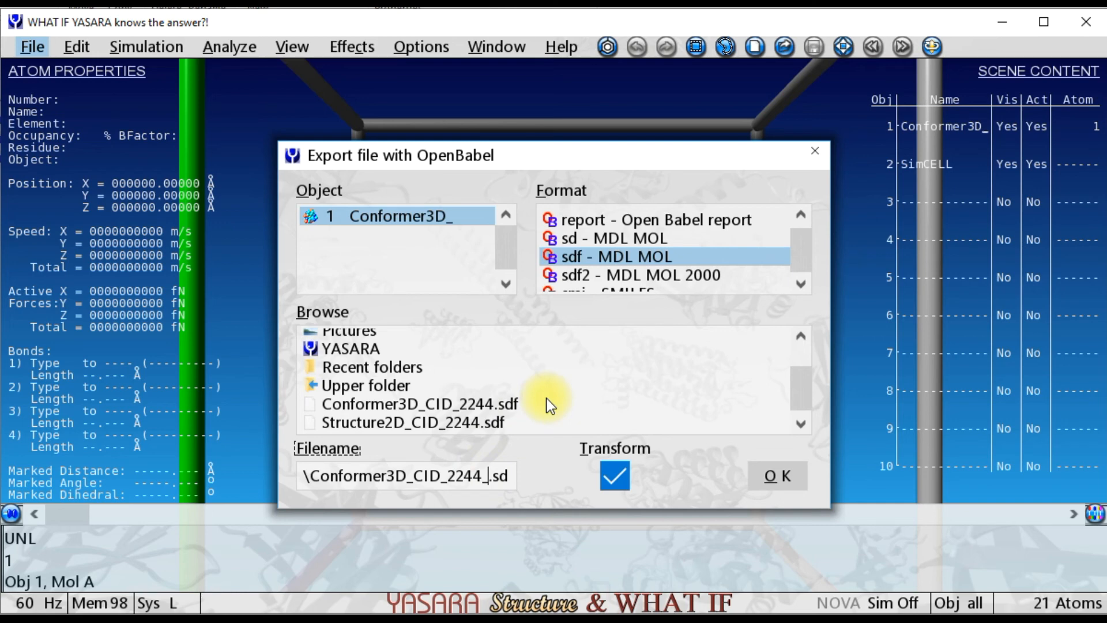
{"action": "type", "text": "EM"}
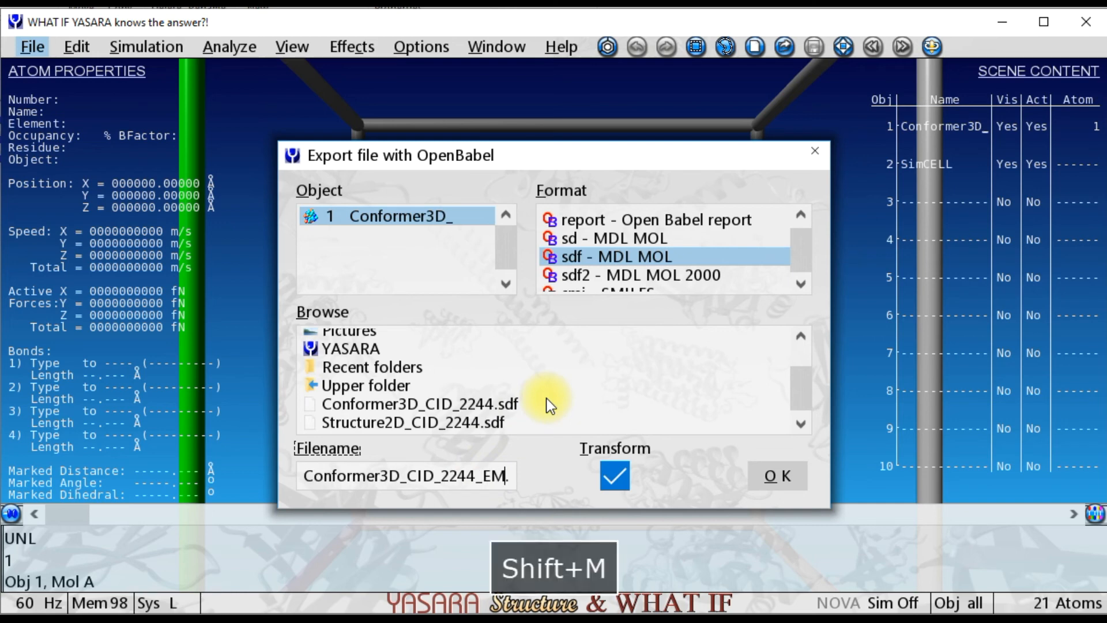
{"action": "left_click", "coordinate": [776, 475]}
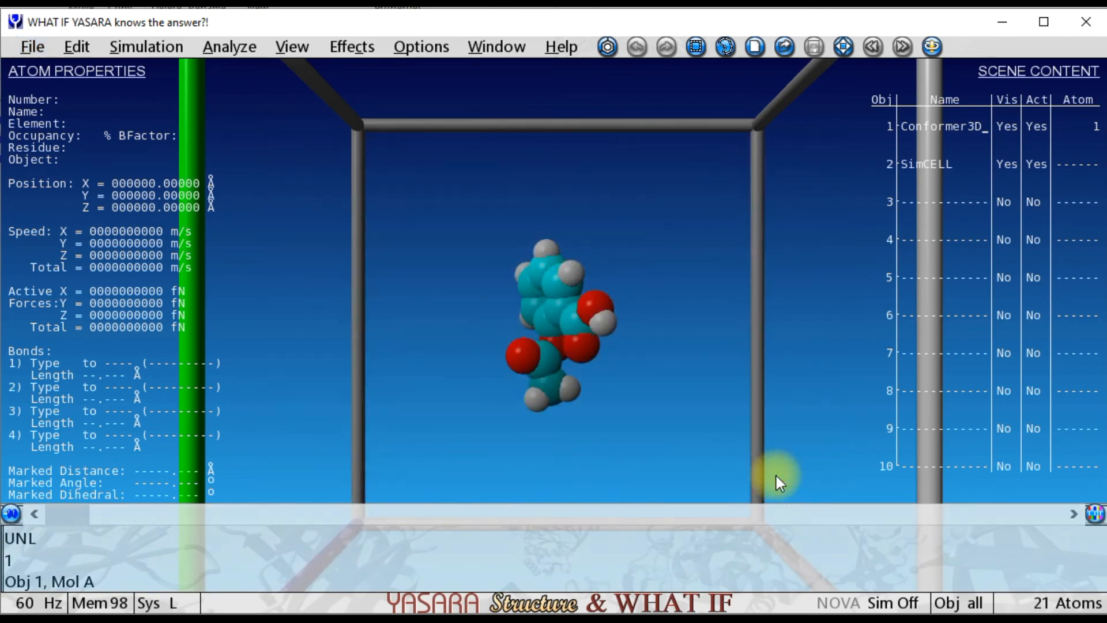